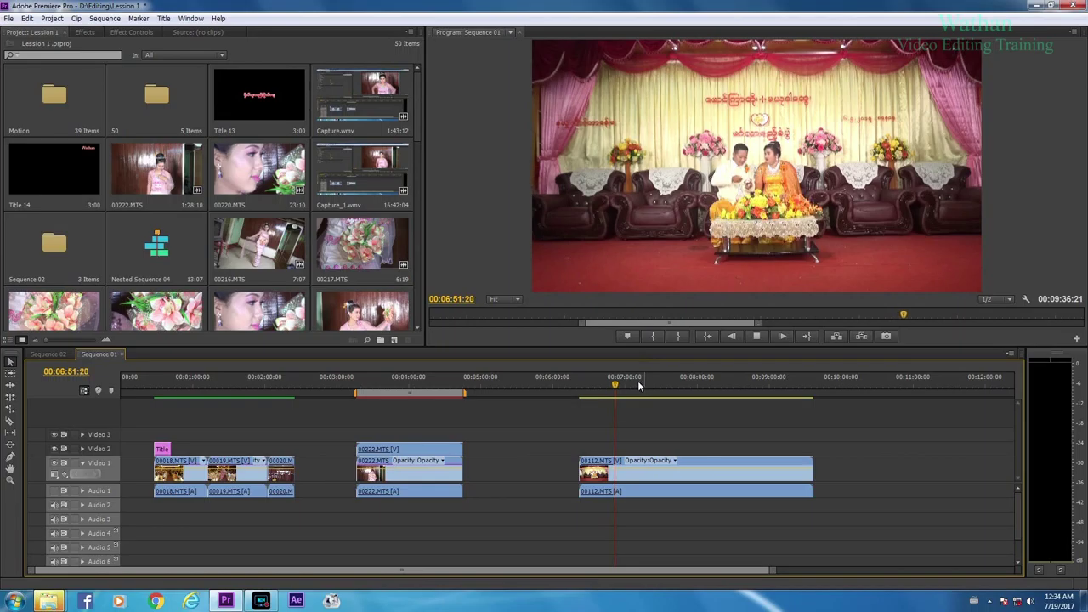
Scrub and play through the 00112.MTS clip to review the couple's three positions on the stage
drag(618, 382, 666, 393)
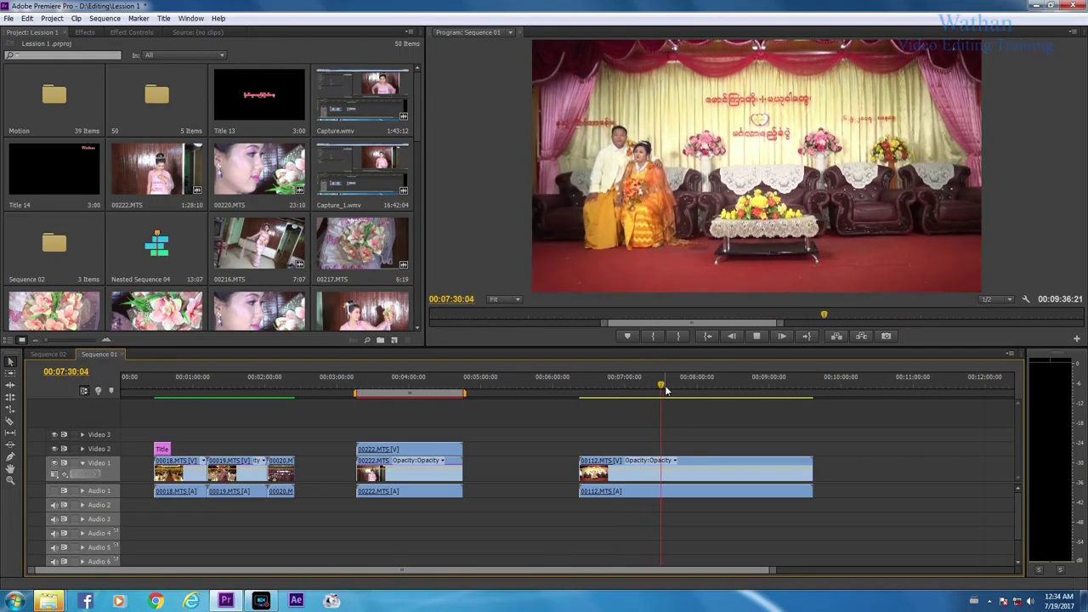
key(space)
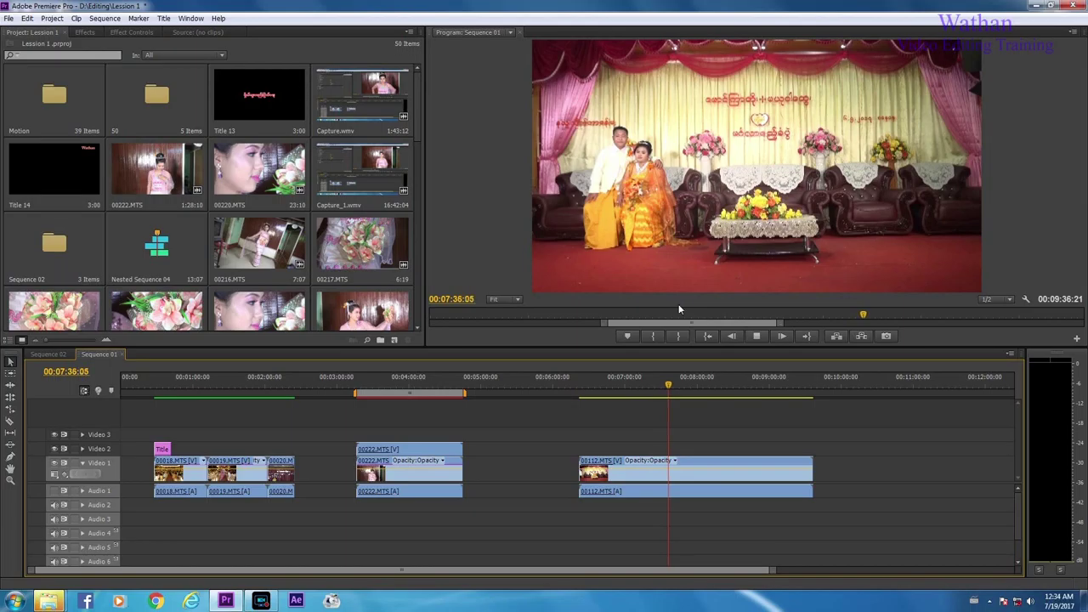
drag(715, 387, 758, 387)
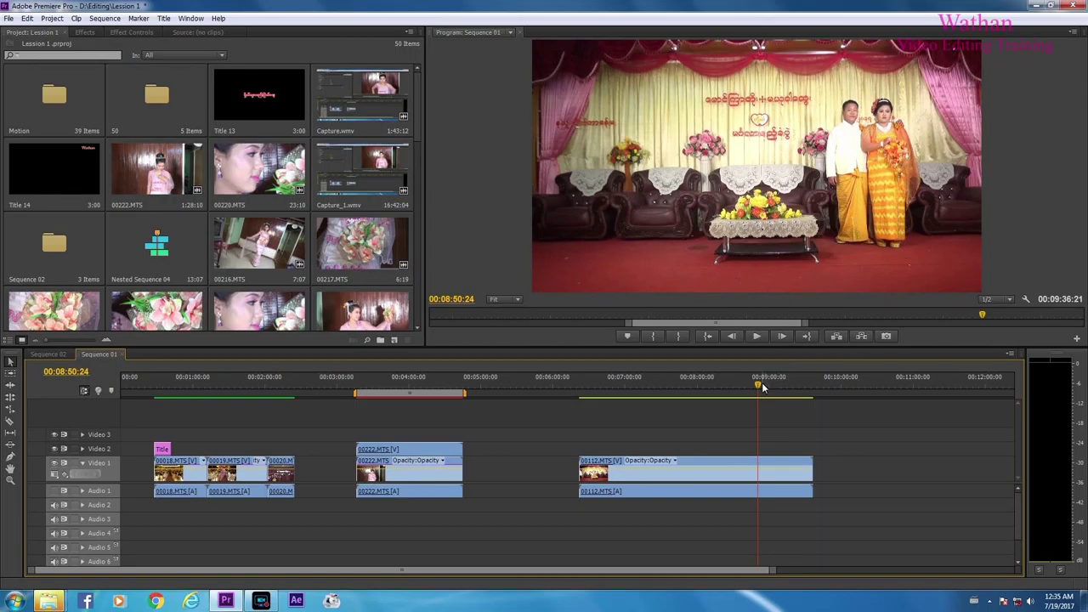
drag(762, 387, 803, 387)
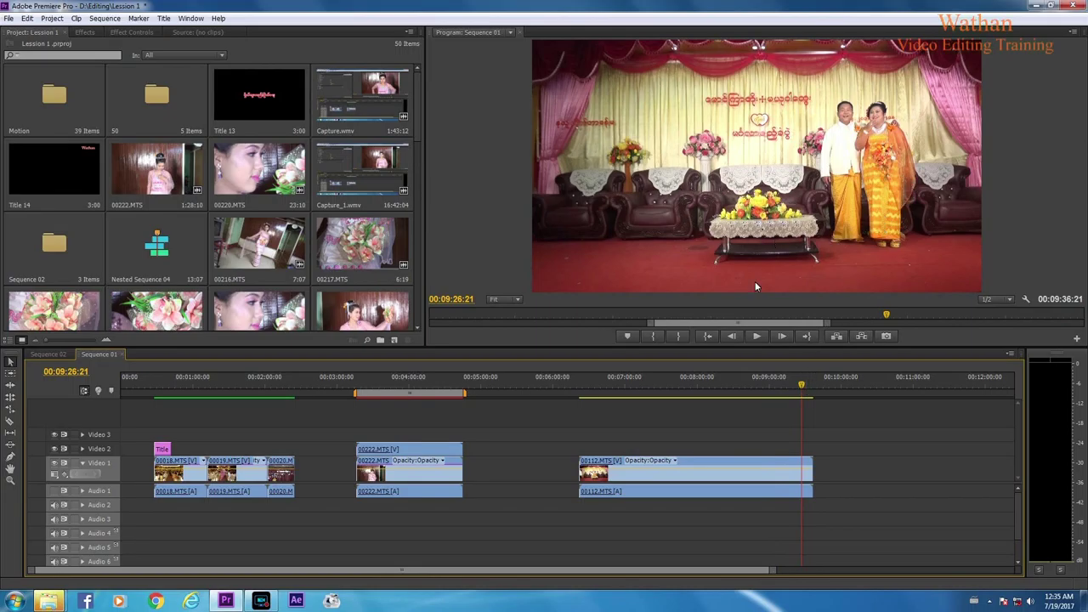
key(Up)
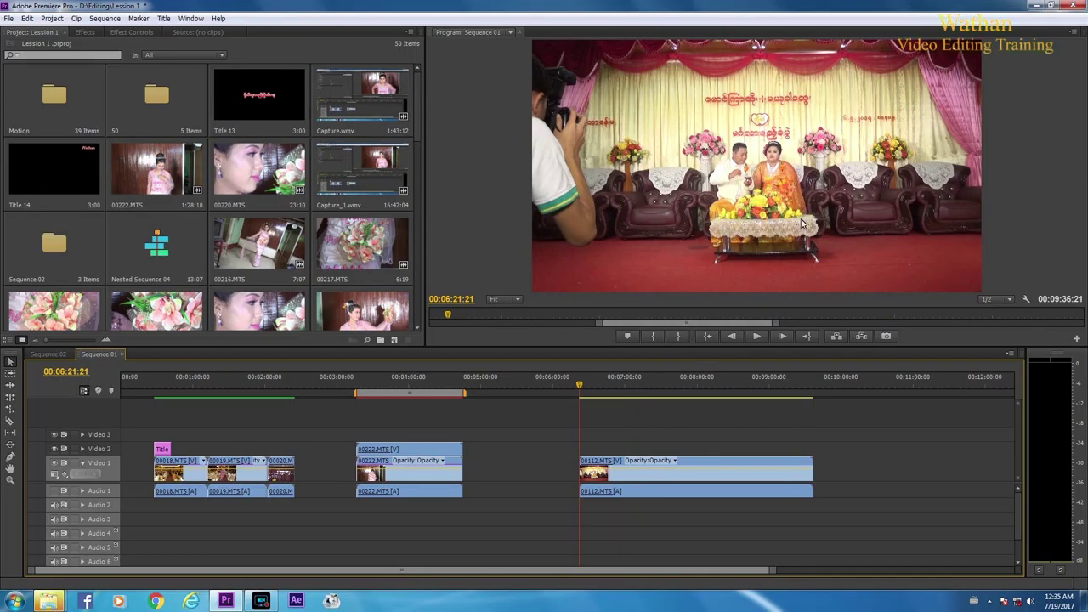
Split the 00112.MTS clip at 00:07:01:23 and shift its second part about 23 seconds to the right on Video 1
click(626, 385)
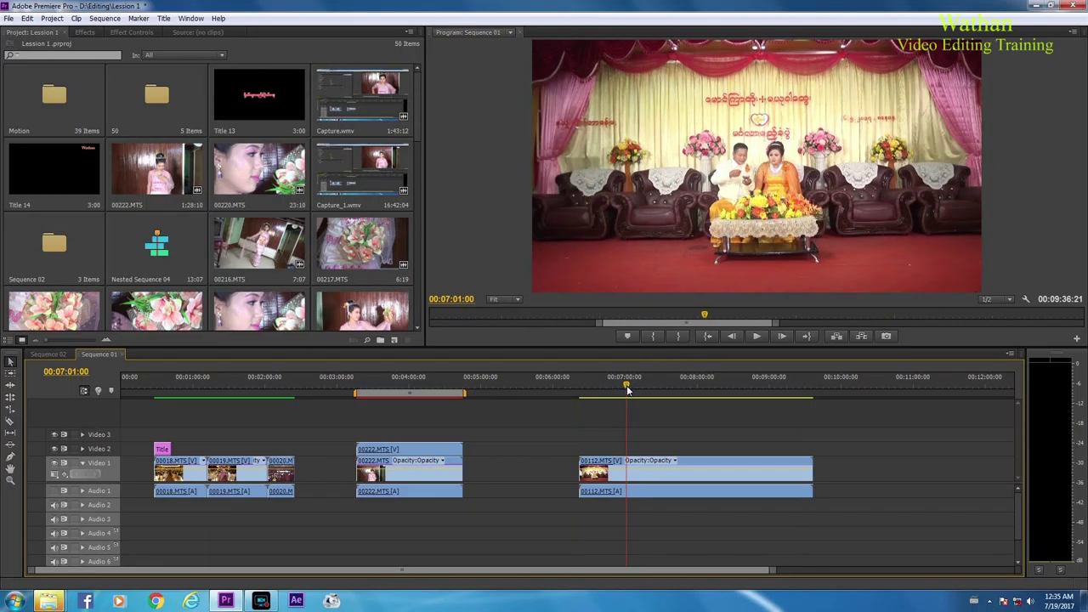
key(space)
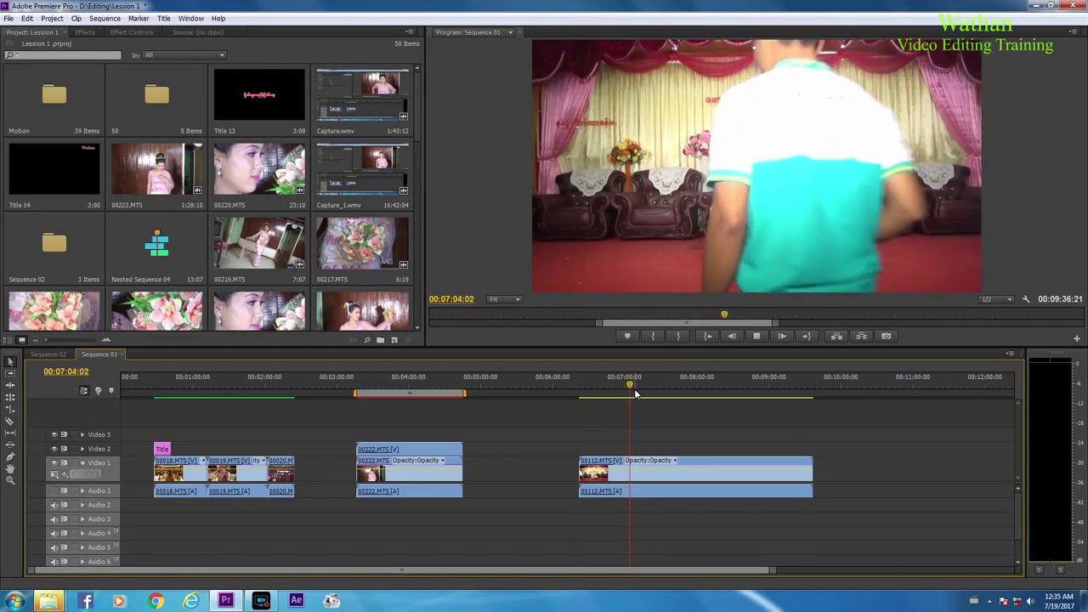
drag(631, 388, 629, 387)
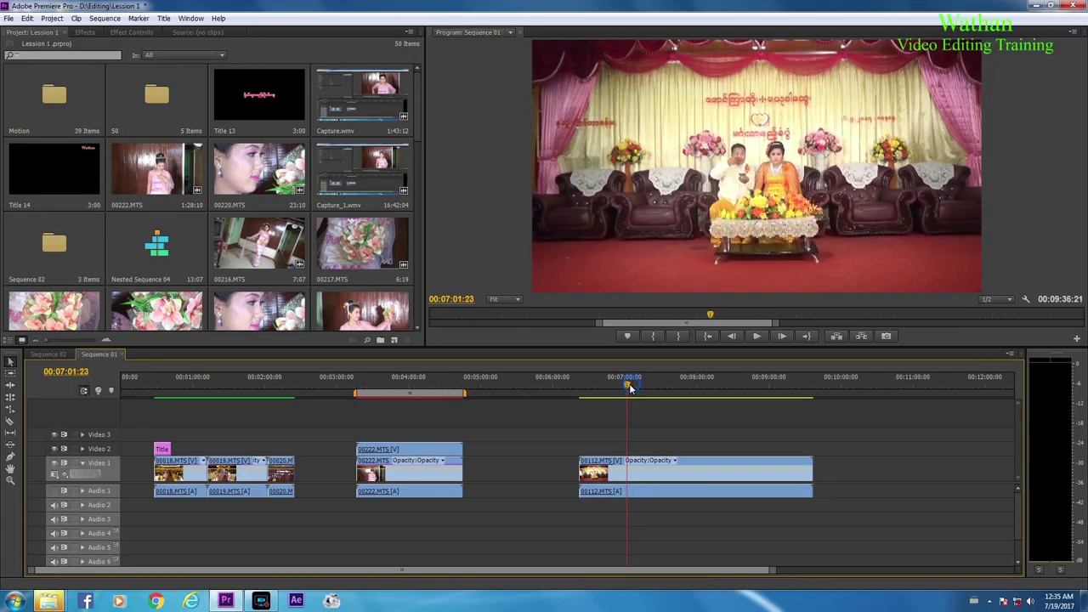
click(623, 461)
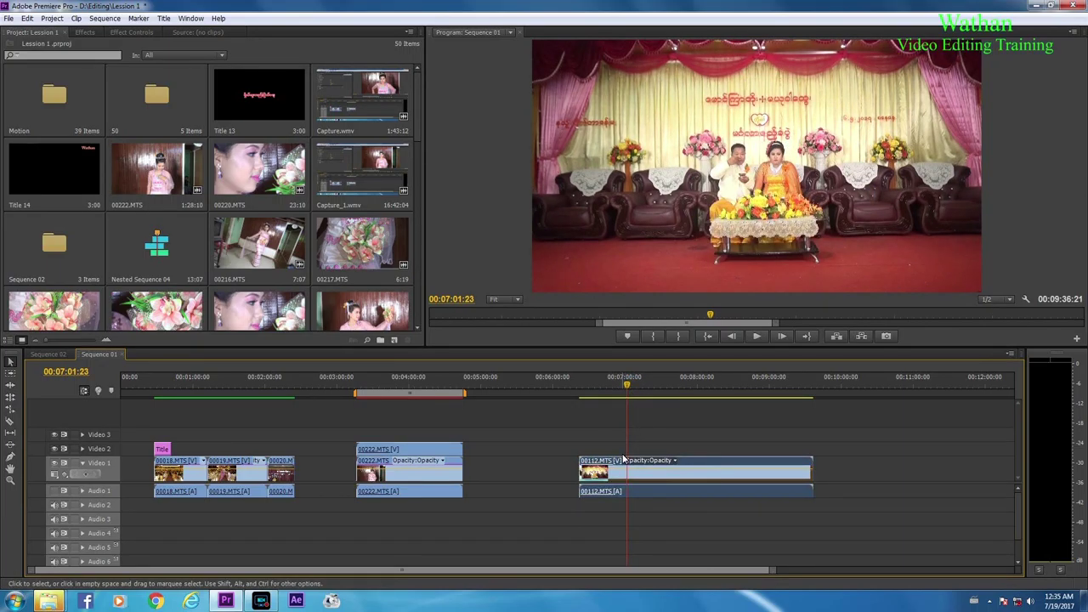
key(ctrl+k)
drag(656, 462, 685, 460)
Cut the second part of 00112.MTS at 00:07:58:14 and delete the section before the cut
click(660, 397)
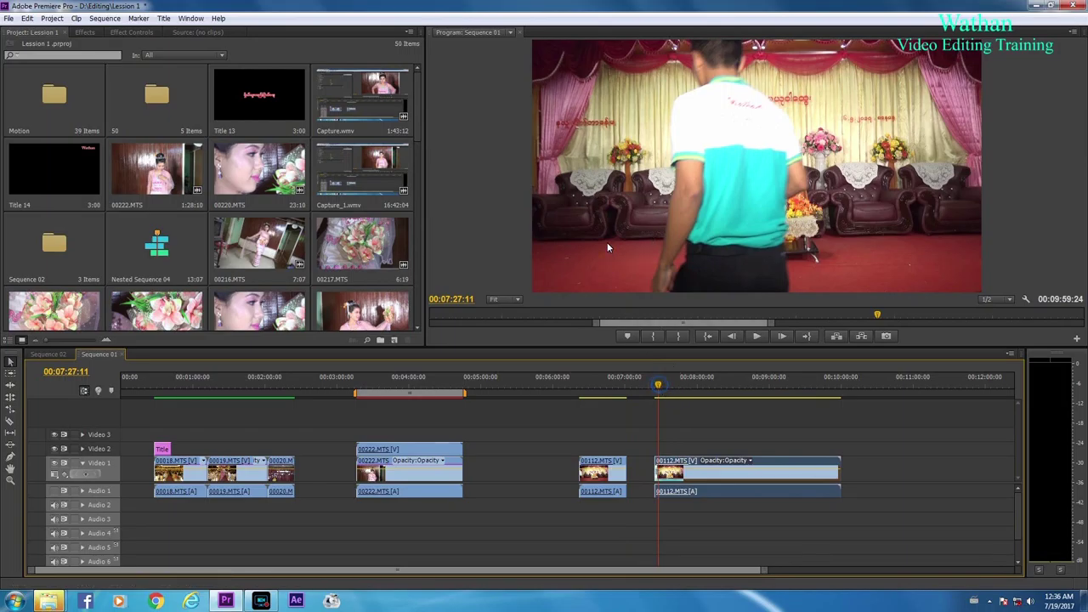
drag(661, 388, 698, 391)
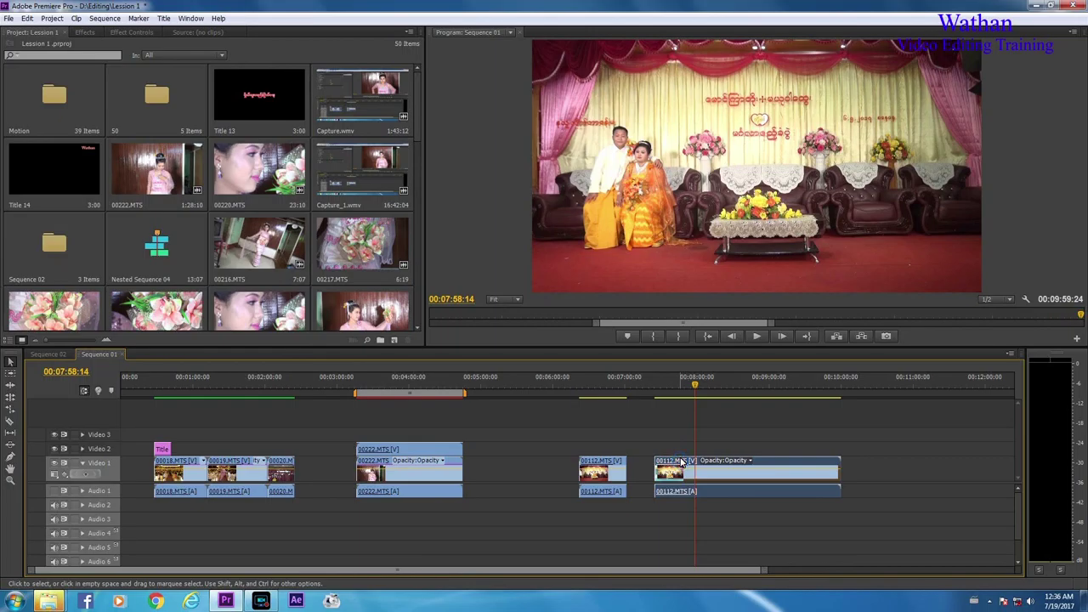
key(ctrl+k)
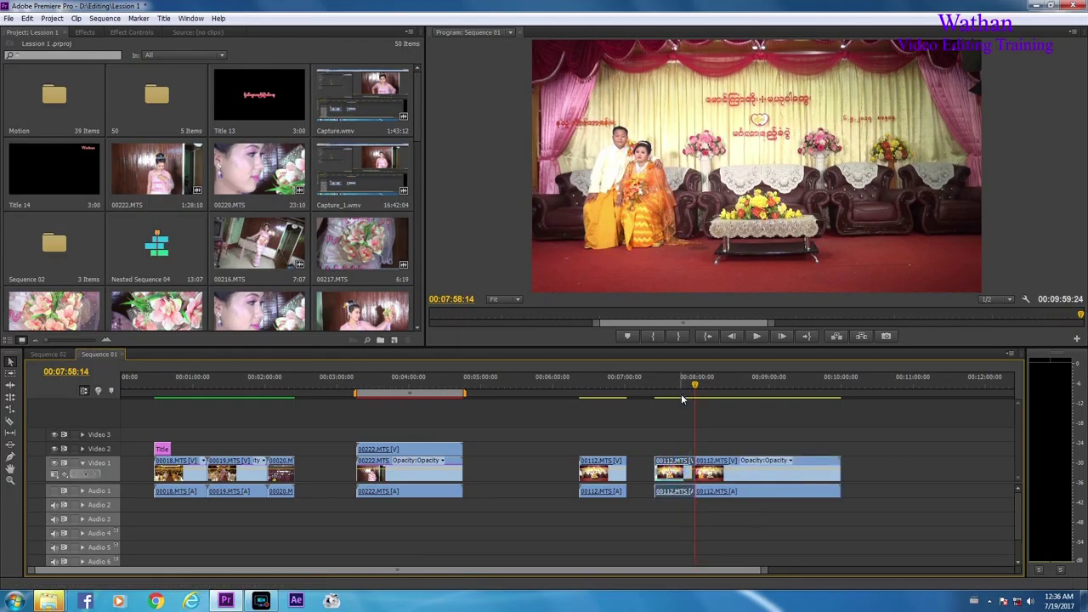
key(Delete)
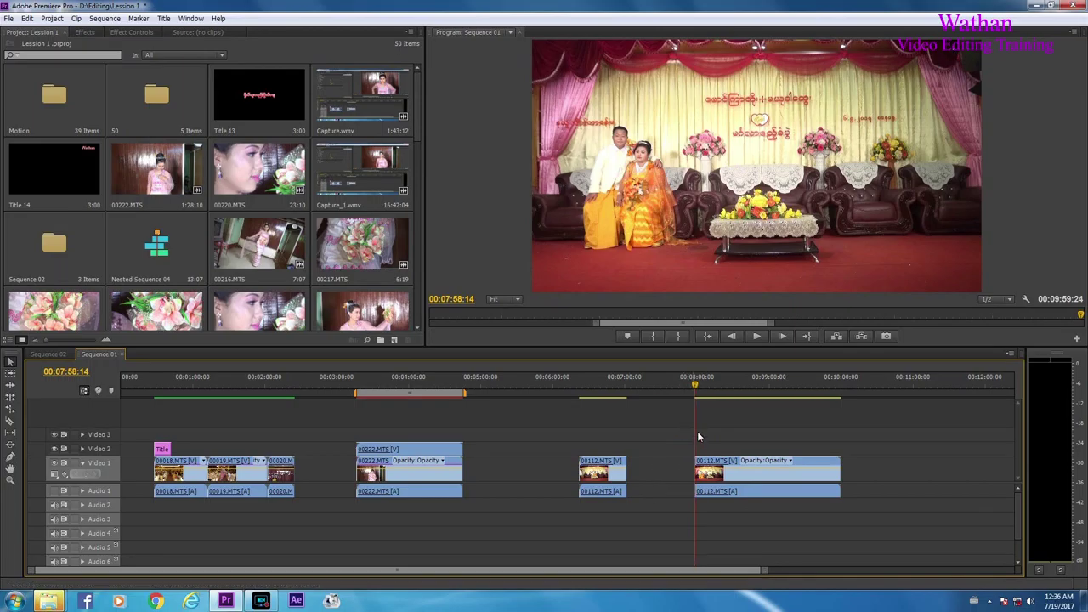
Cut the remaining 00112.MTS part at 00:08:24:02 and move the piece before the cut to start at about 00:07:13
click(726, 392)
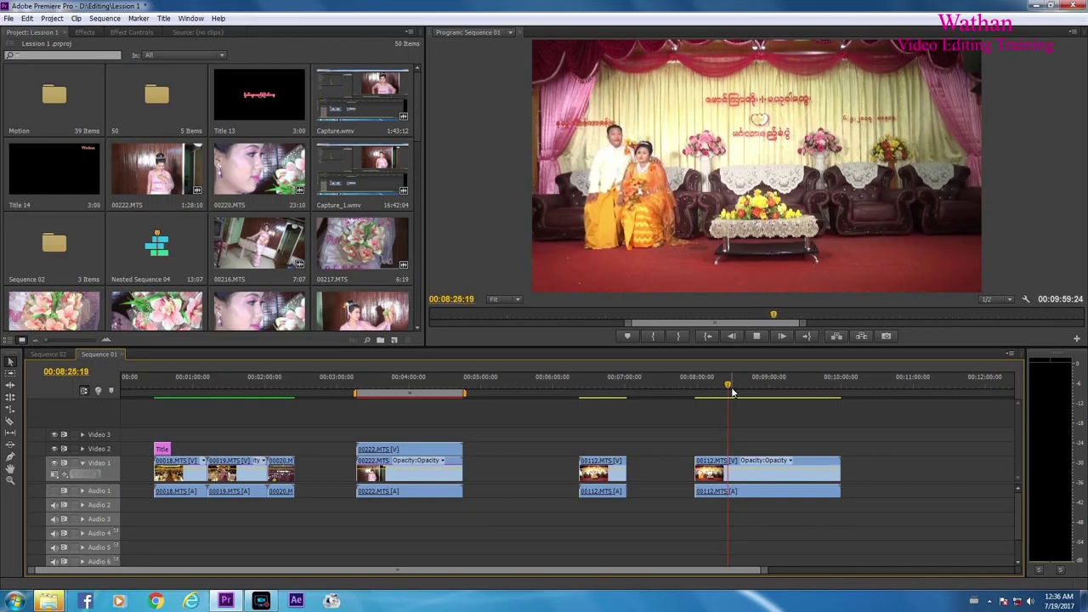
key(space)
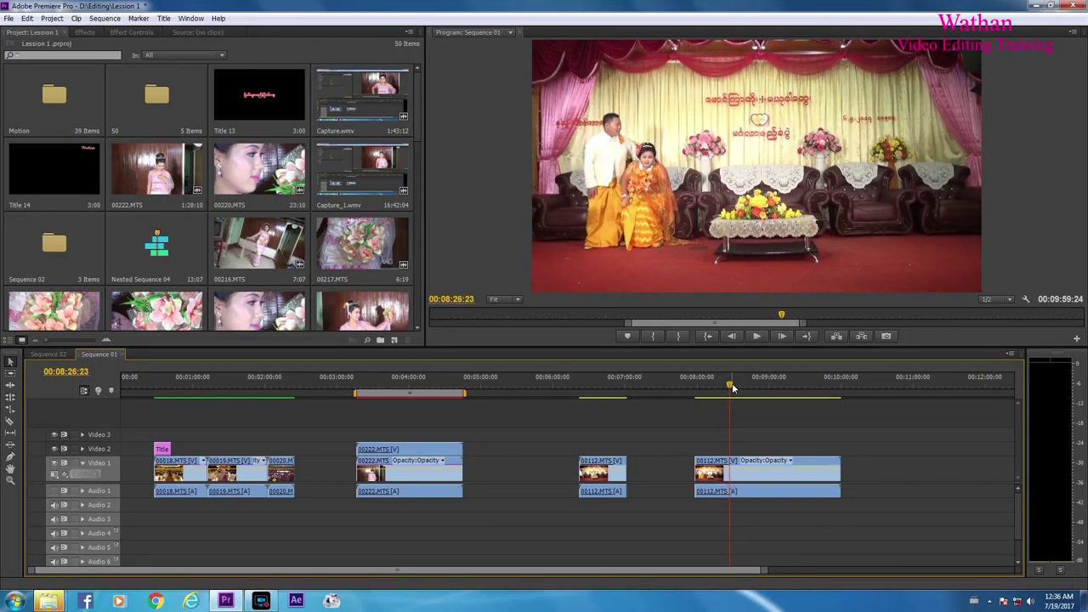
click(727, 385)
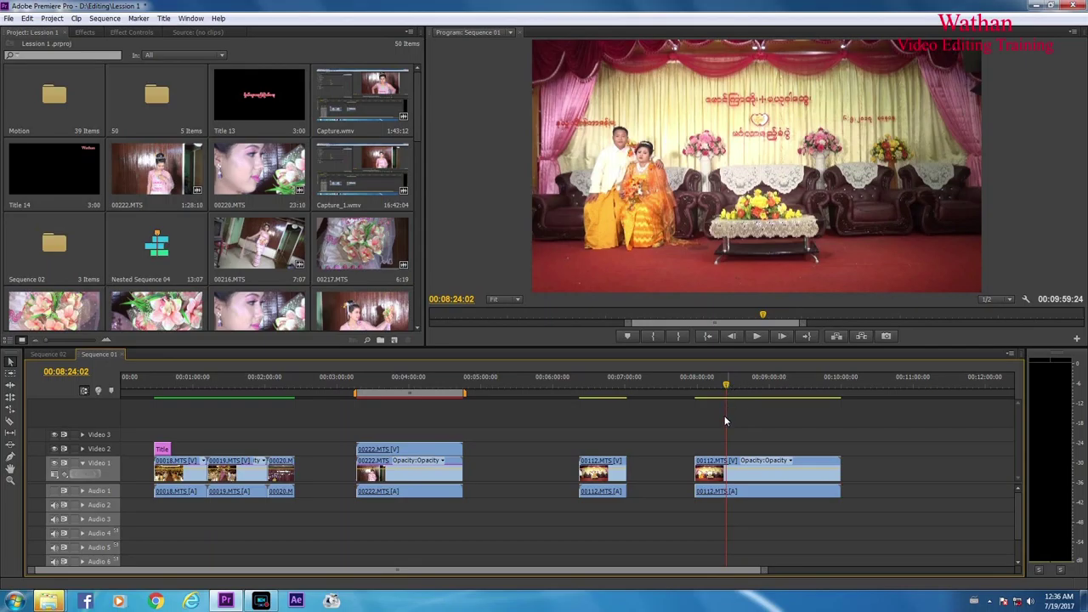
click(721, 464)
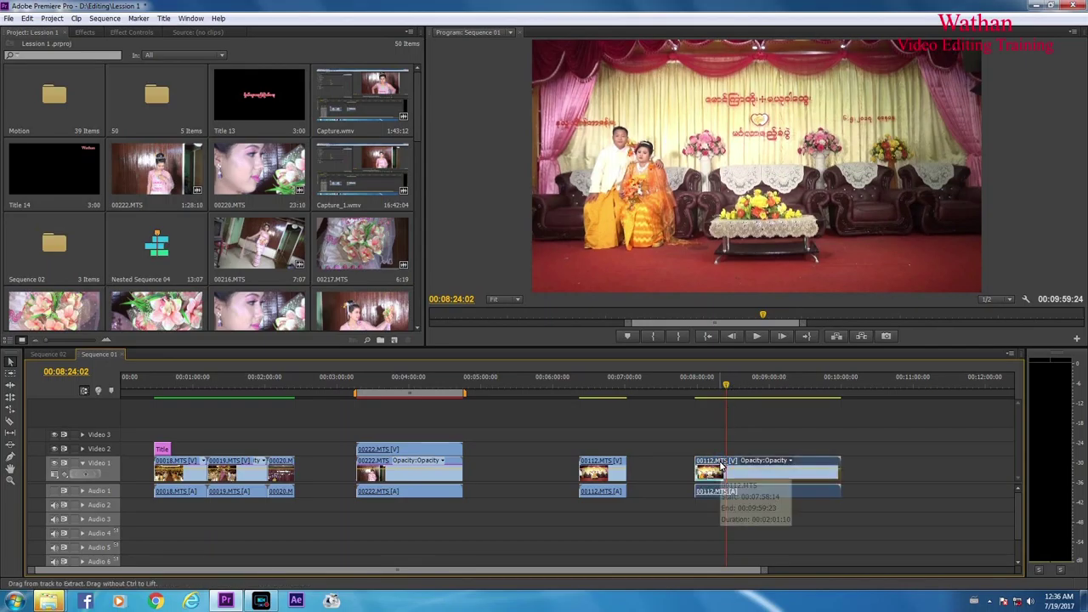
drag(721, 464, 666, 460)
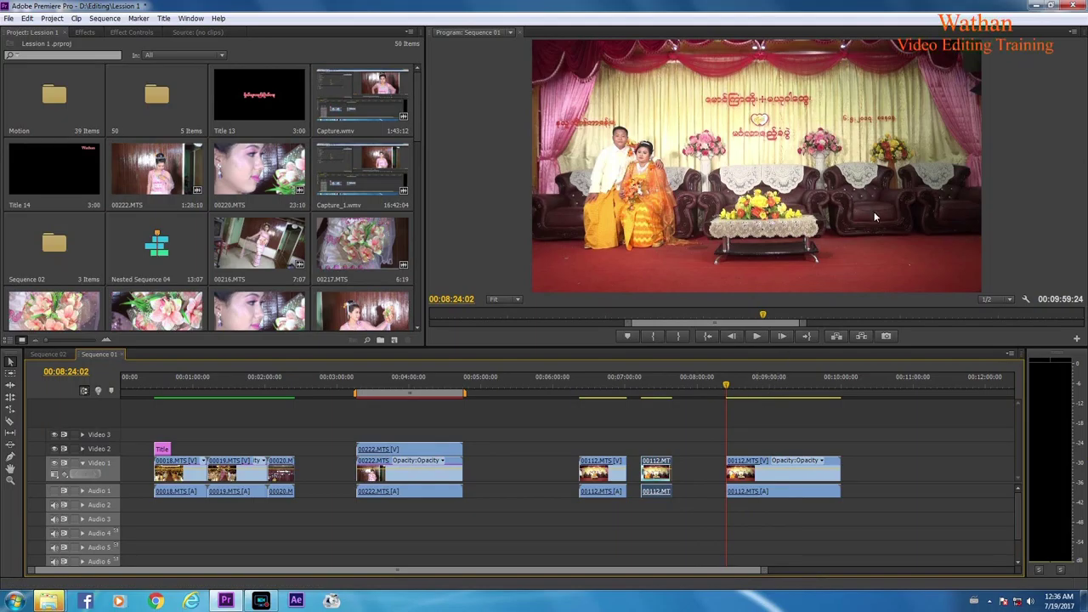
Trim the start of the last 00112.MTS piece to 00:09:18:08 and place it directly after the second piece
click(767, 383)
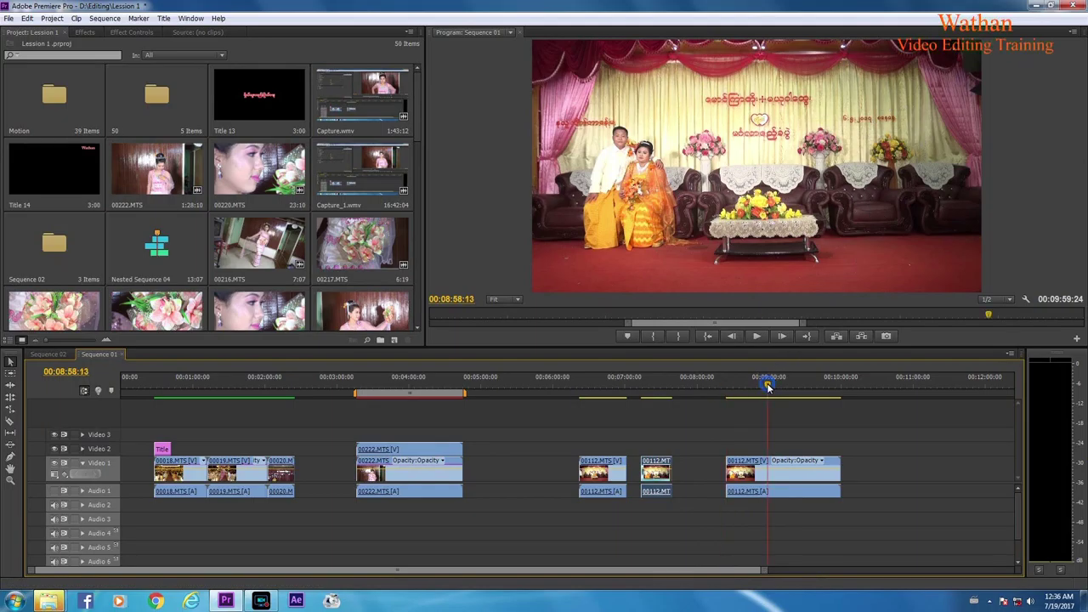
click(763, 384)
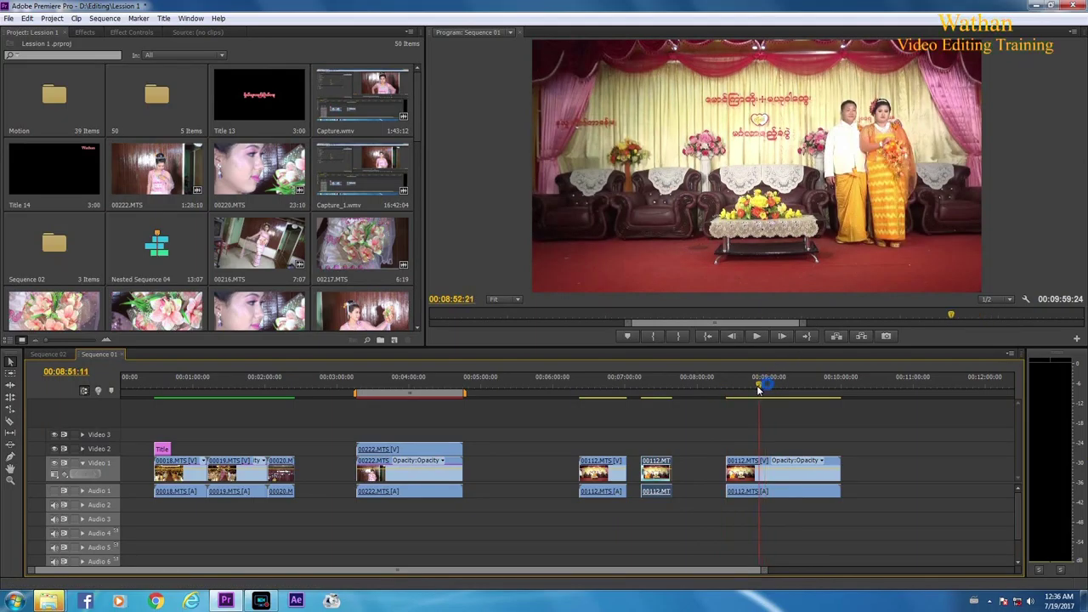
drag(764, 389, 791, 392)
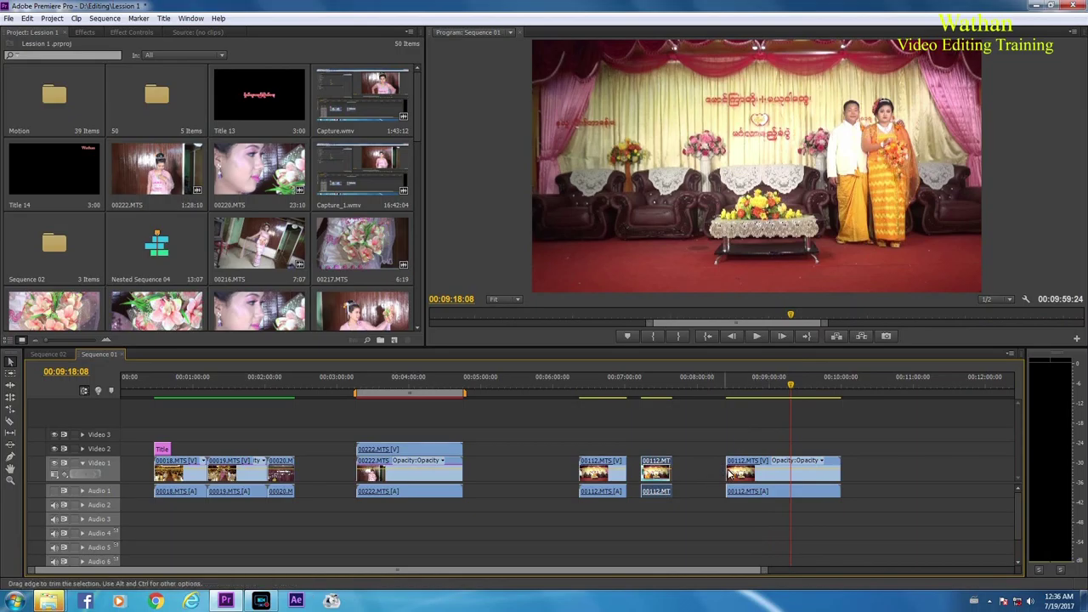
drag(728, 470, 792, 470)
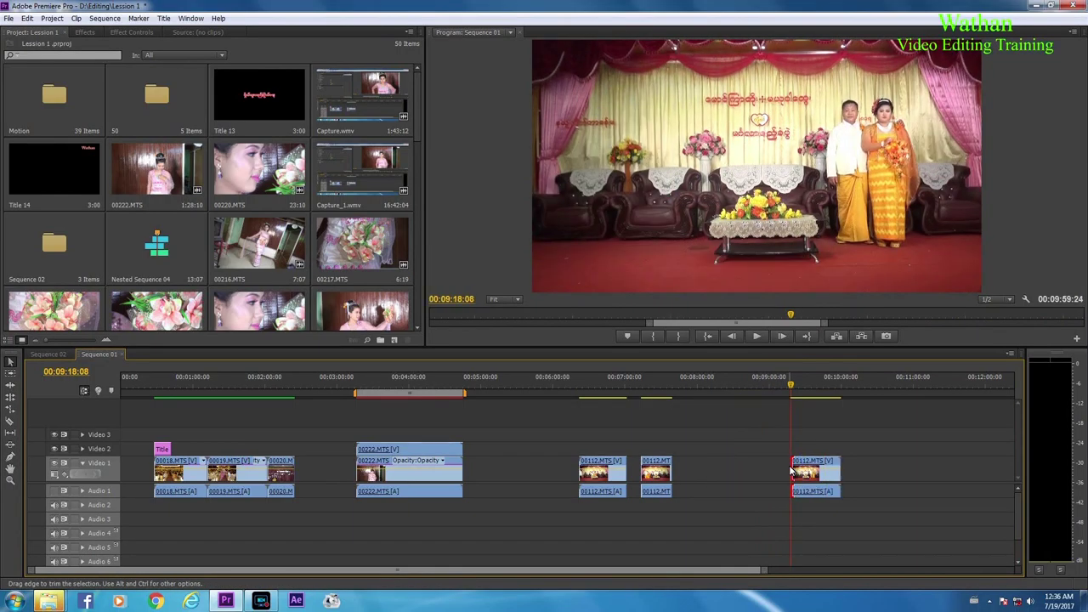
drag(791, 385, 836, 390)
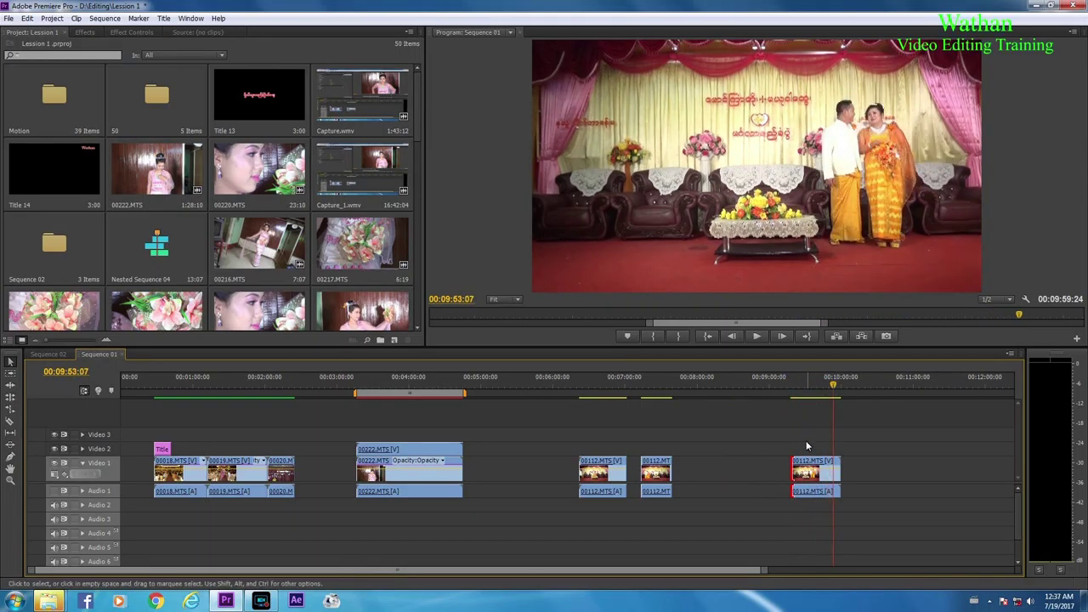
drag(803, 467, 685, 463)
Stack the second 00112.MTS piece on Video 2 and the third on Video 3, aligned with the start of the first piece
click(704, 386)
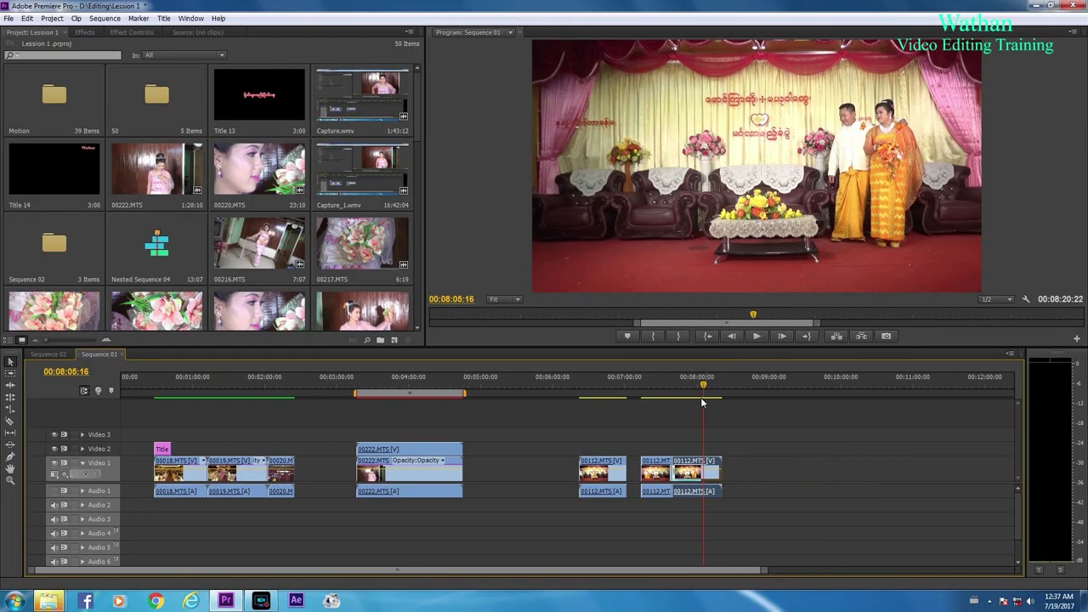
click(657, 384)
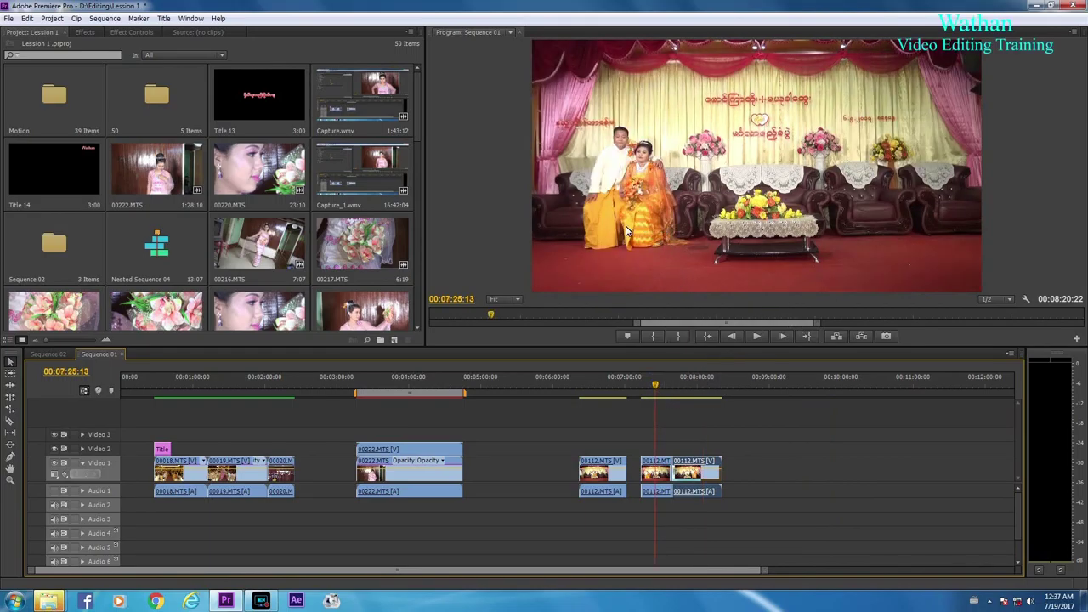
click(606, 383)
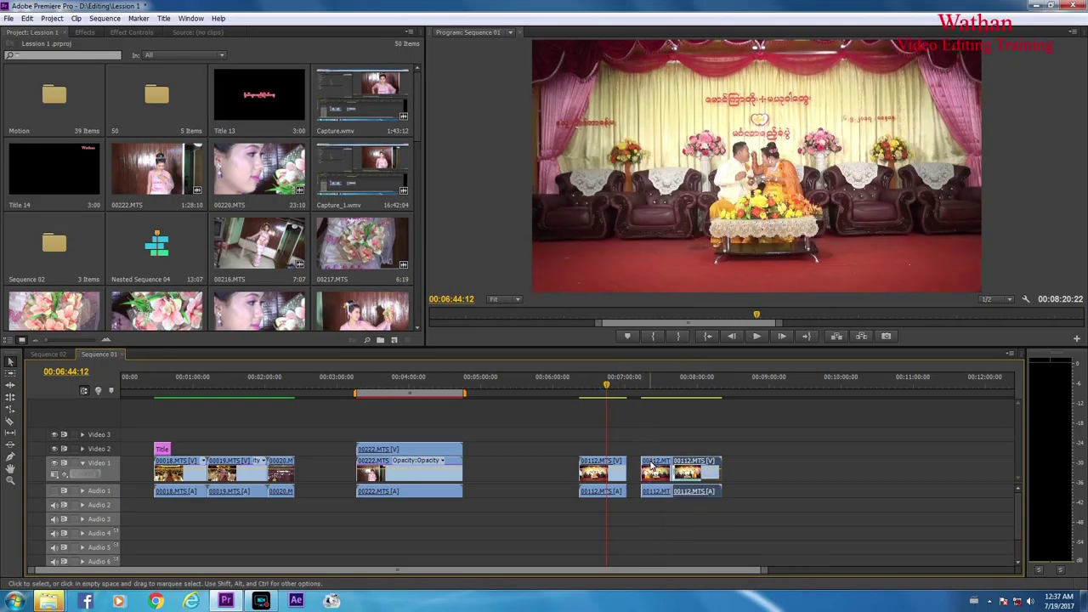
drag(651, 464, 588, 453)
drag(694, 463, 601, 435)
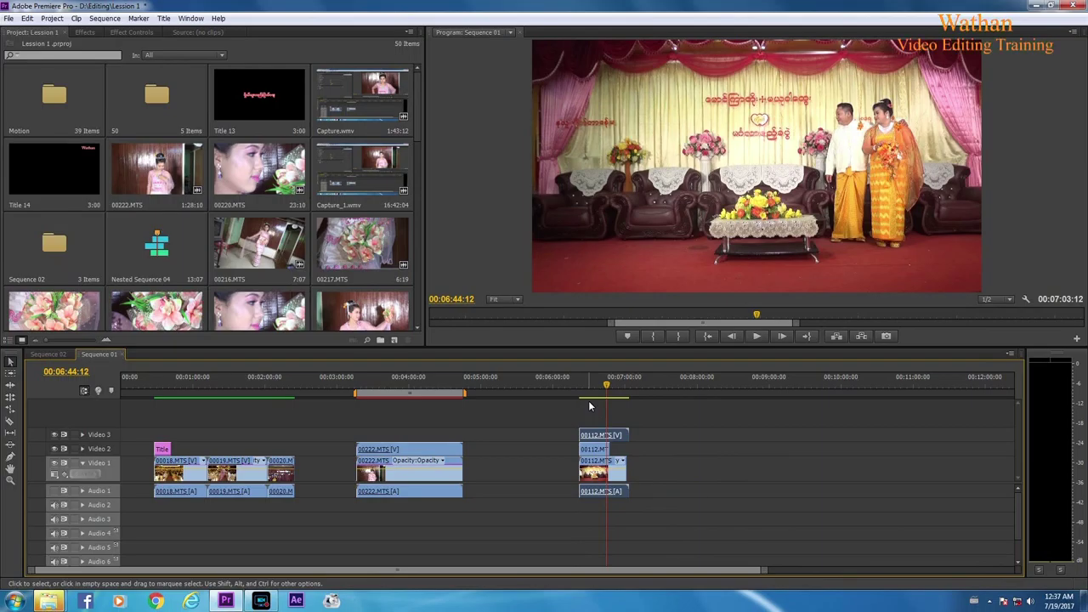
Trim the end of the 00112.MTS piece on Video 3 to match the end of the piece on Video 1
key(equal)
key(equal)
key(equal)
key(equal)
drag(657, 435, 650, 439)
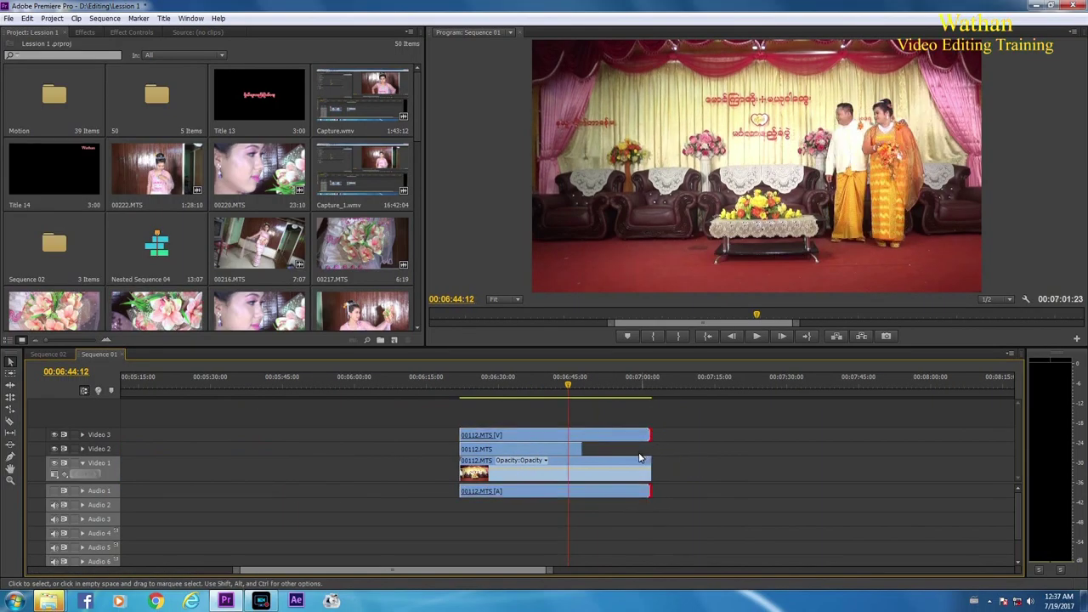
Extend the end of the 00112.MTS piece on Video 2 to about 00:06:54
click(576, 451)
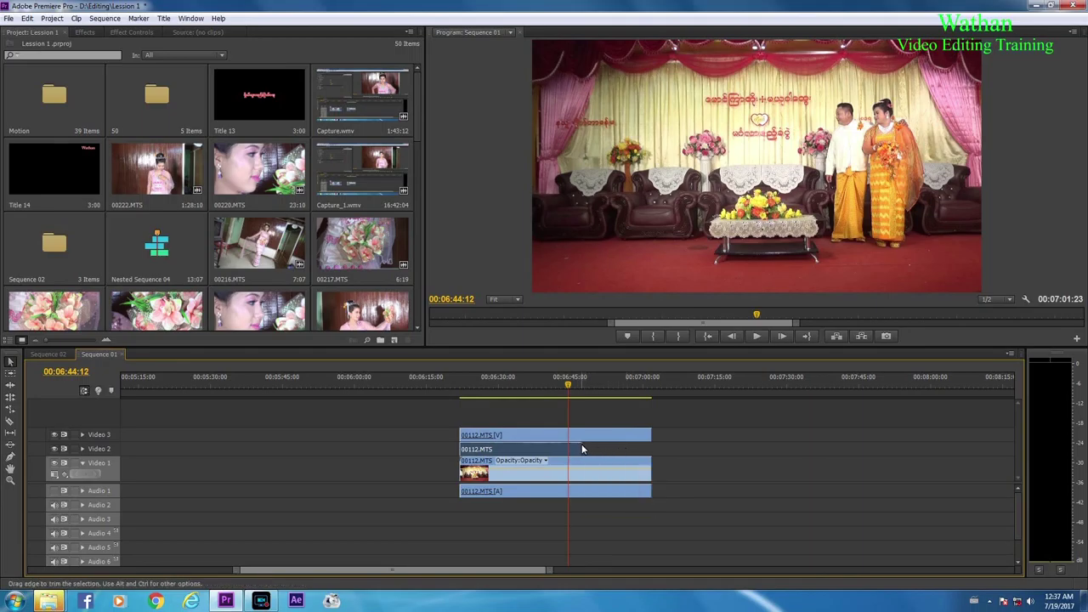
drag(574, 389, 576, 389)
drag(582, 453, 616, 454)
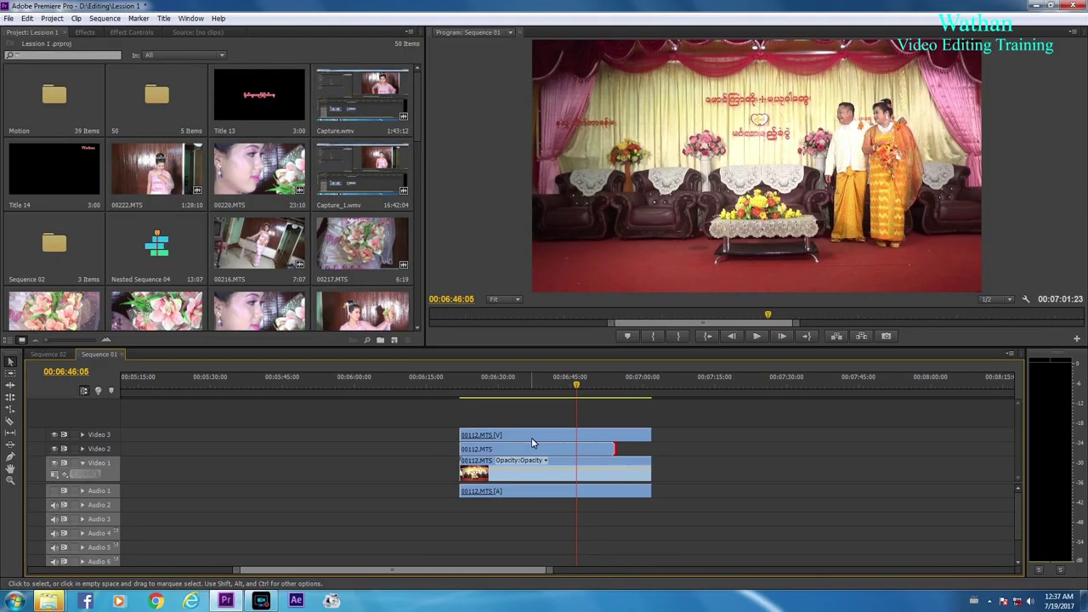
Hide the Video 3 track and trim the end of the 00112.MTS piece on Video 2 to 00:06:47:24
click(55, 435)
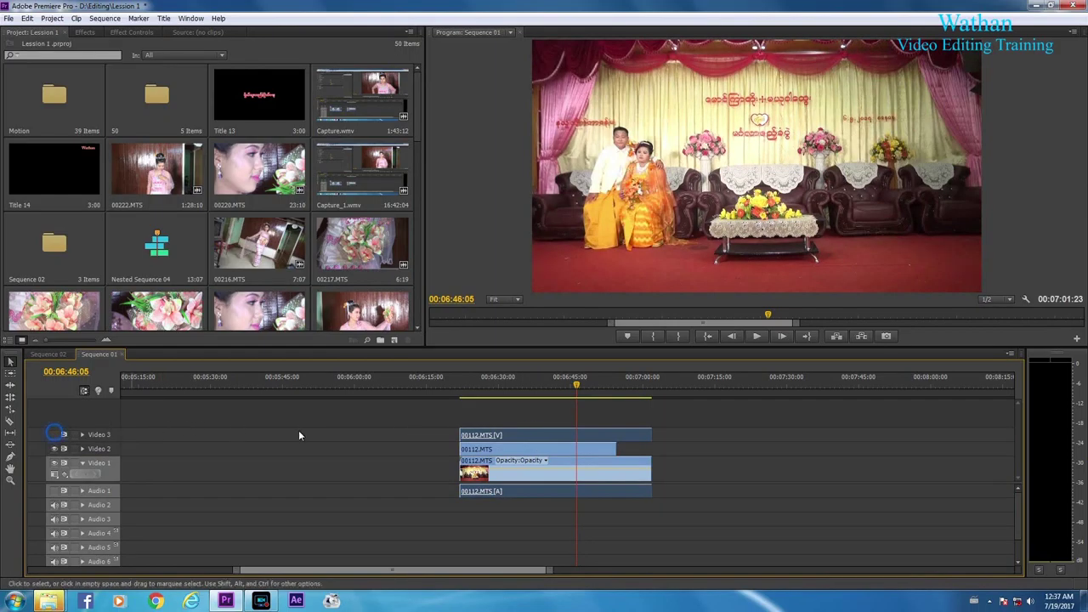
click(612, 377)
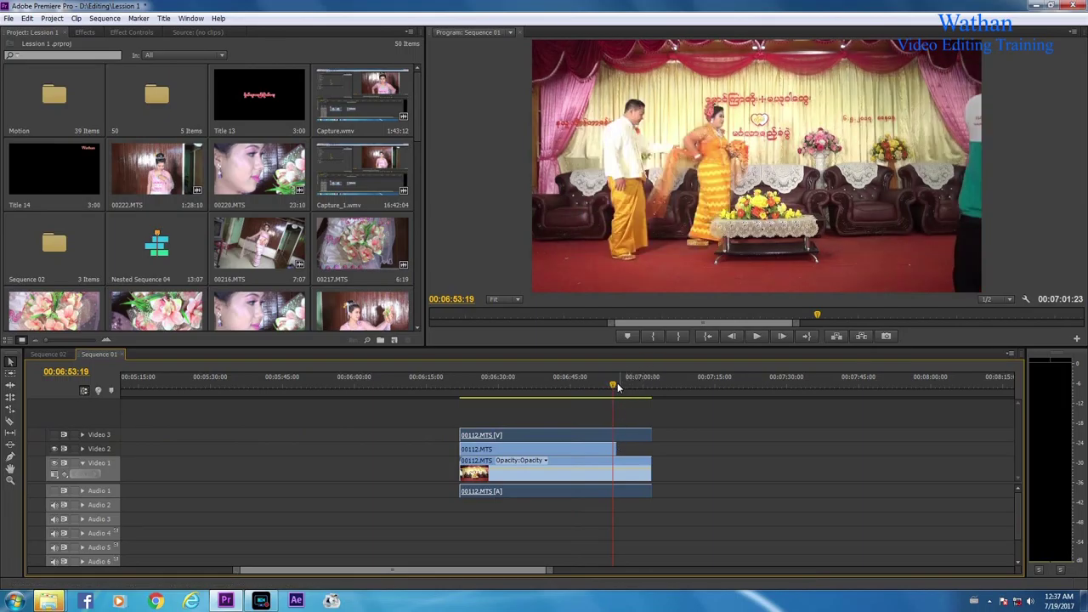
click(607, 386)
drag(607, 387, 584, 389)
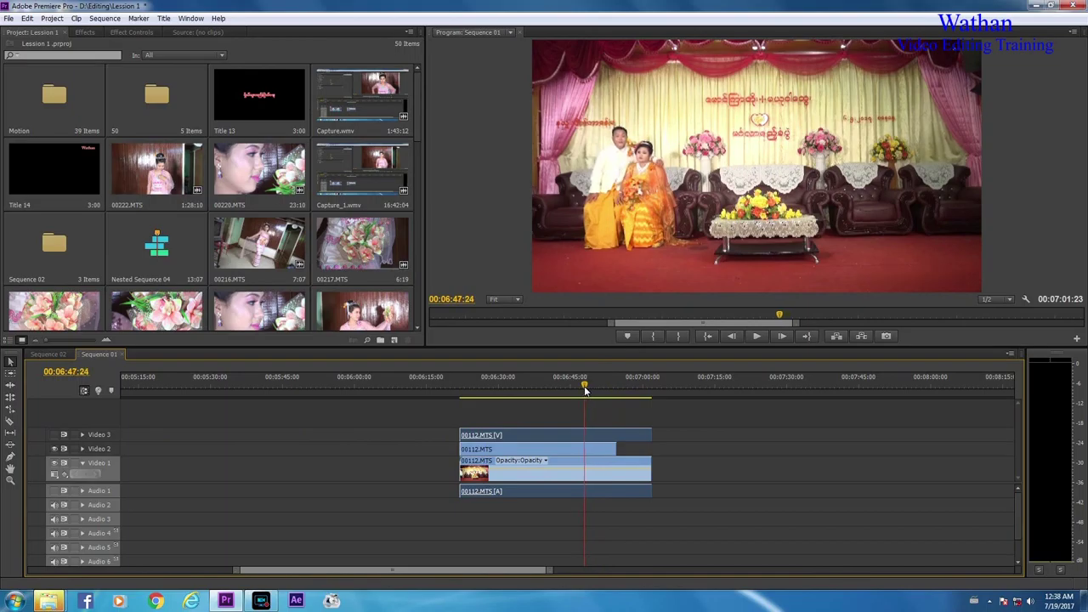
drag(613, 449, 584, 451)
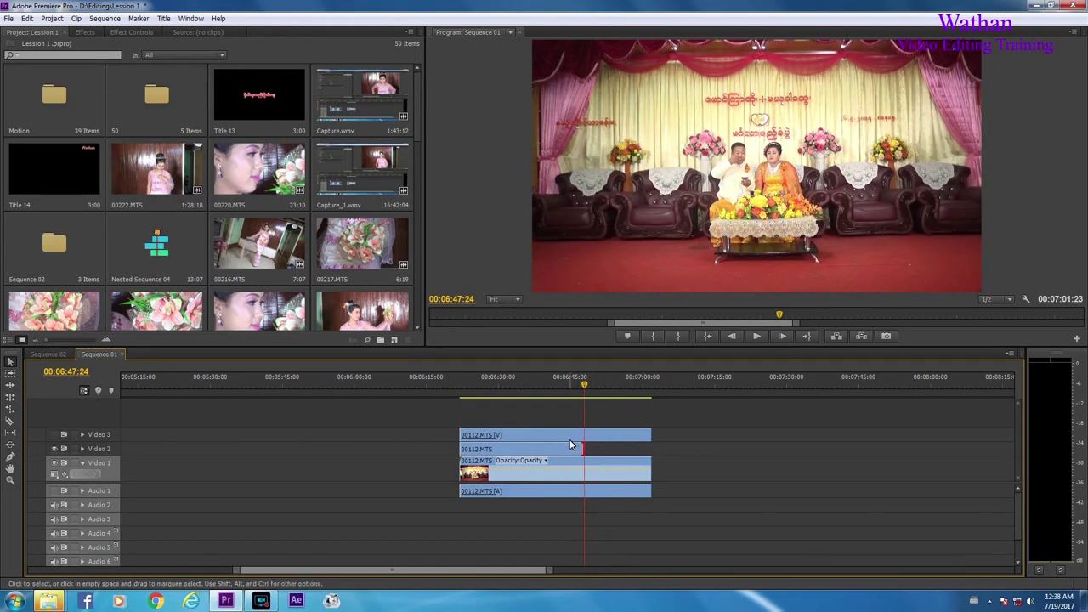
click(543, 384)
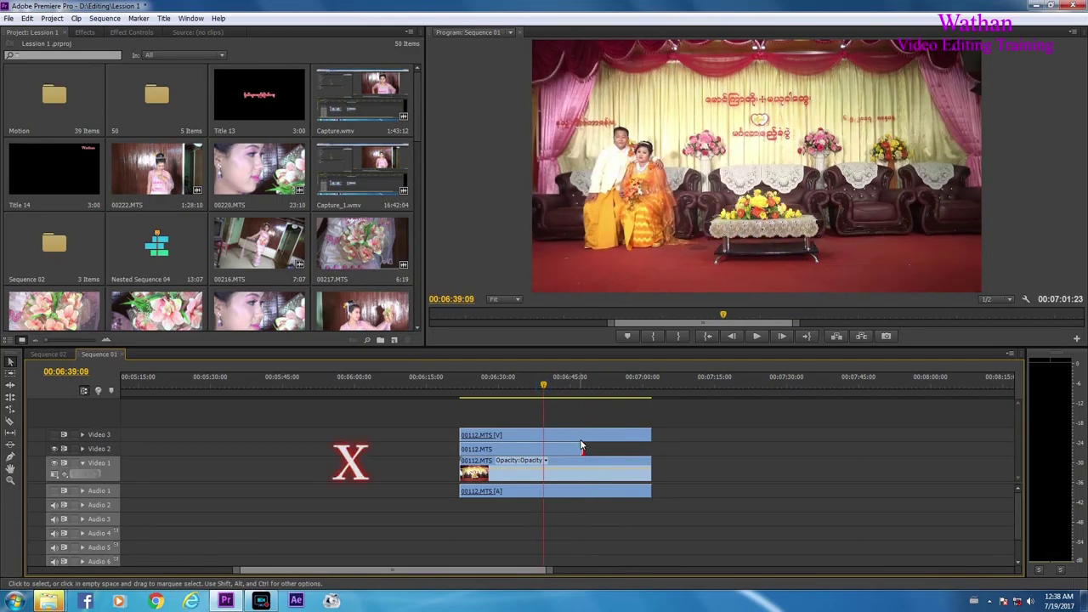
Rate-stretch the 00112.MTS piece on Video 2 so its end matches the other two pieces
key(r)
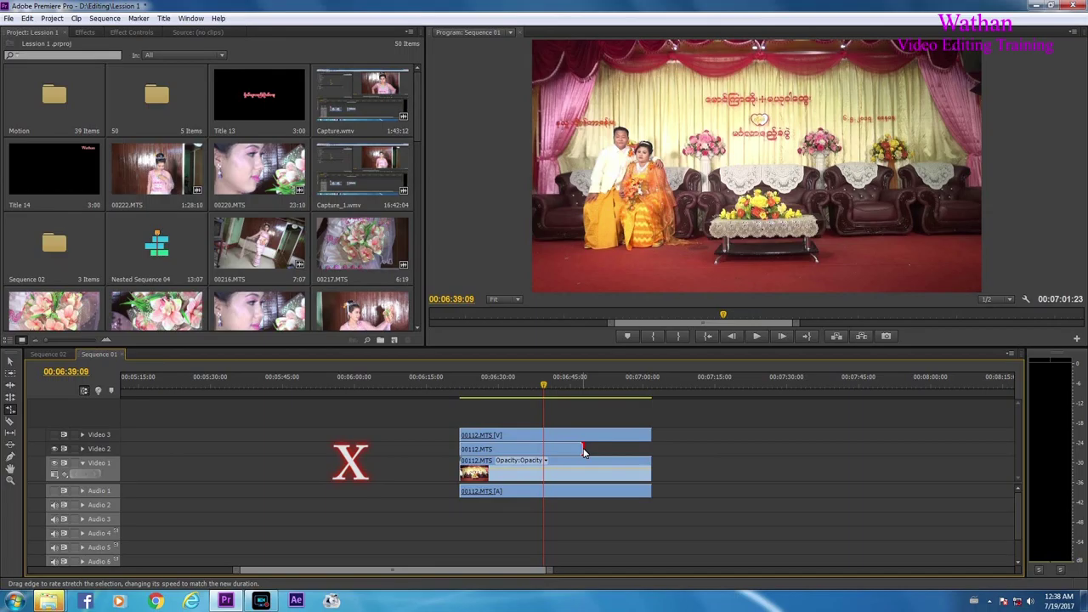
click(584, 450)
drag(584, 451, 651, 450)
key(space)
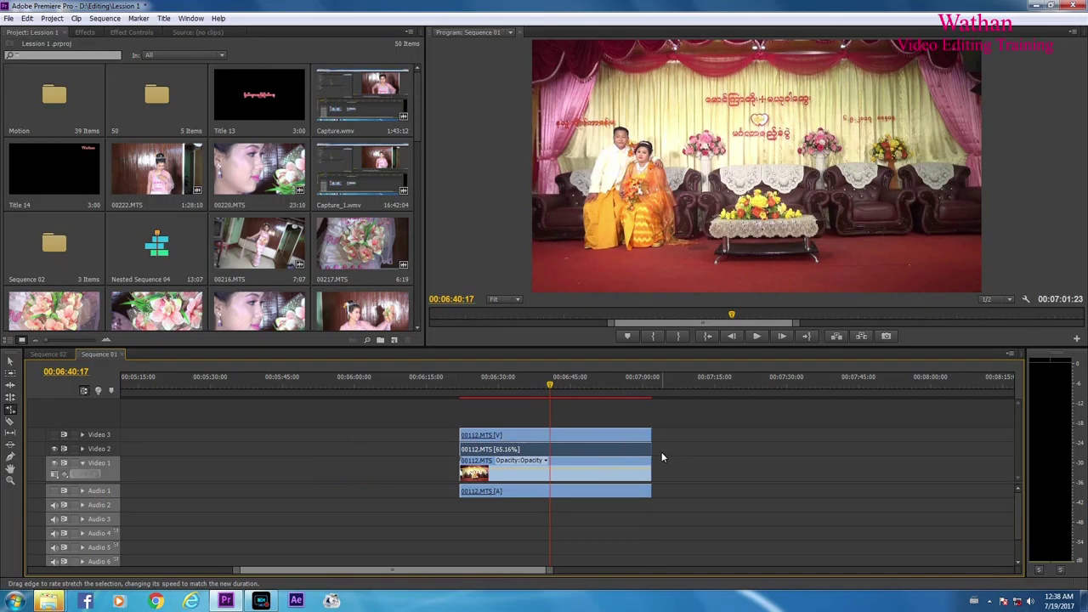
key(v)
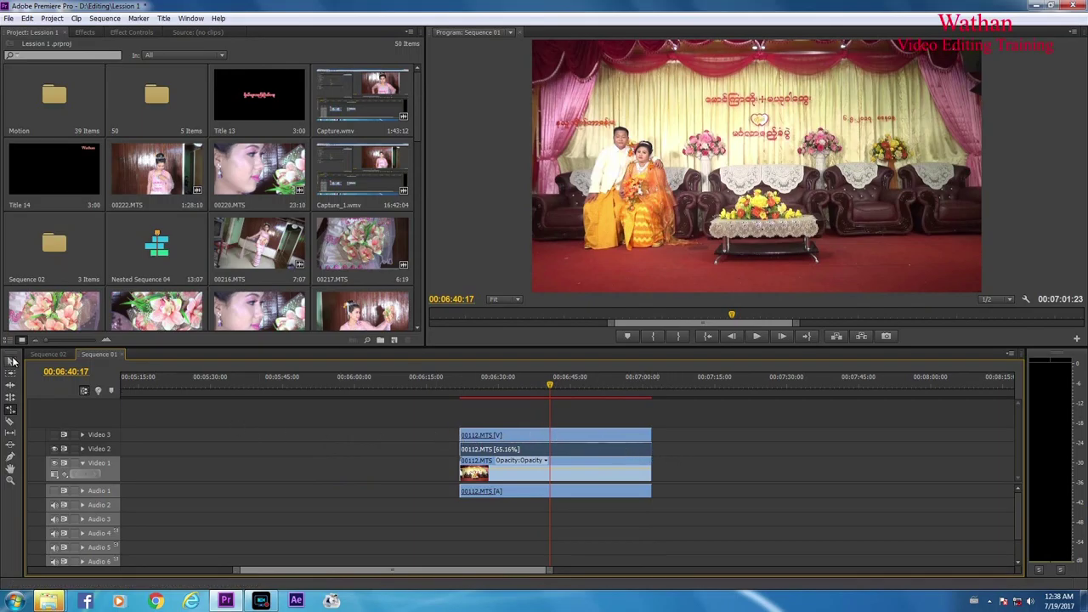
Delete the 00112.MTS audio from Audio 1
click(508, 422)
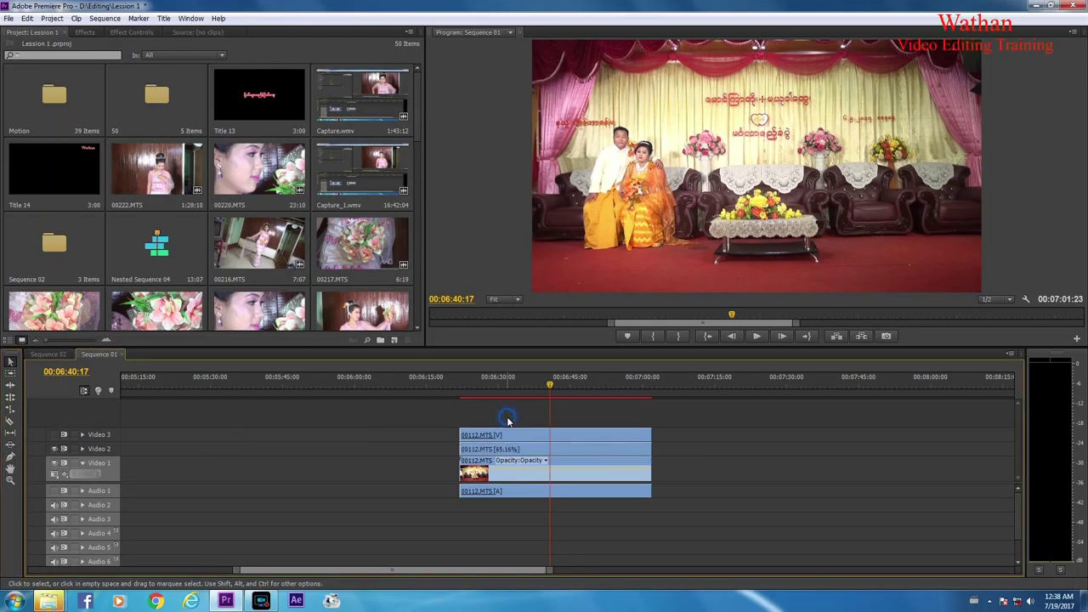
click(503, 493)
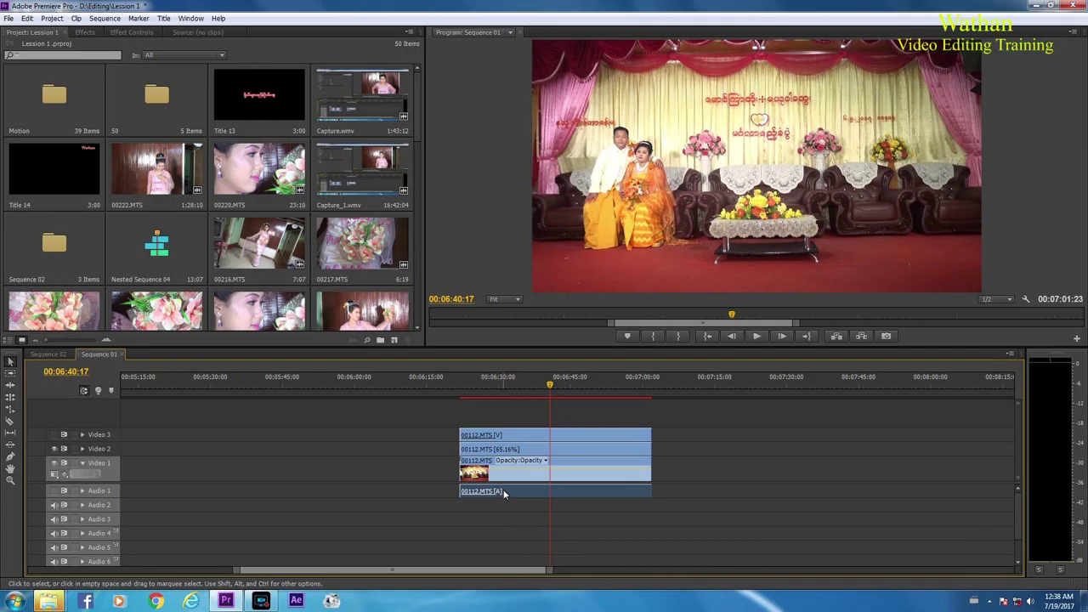
key(Delete)
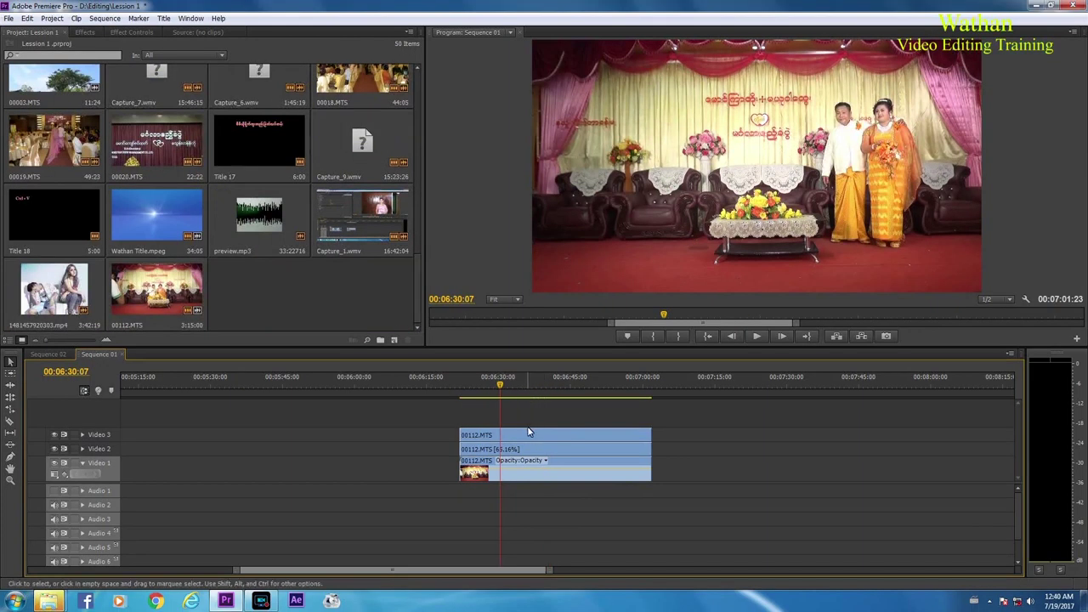
Apply the Linear Wipe video effect to the 00112.MTS piece on Video 3
click(533, 432)
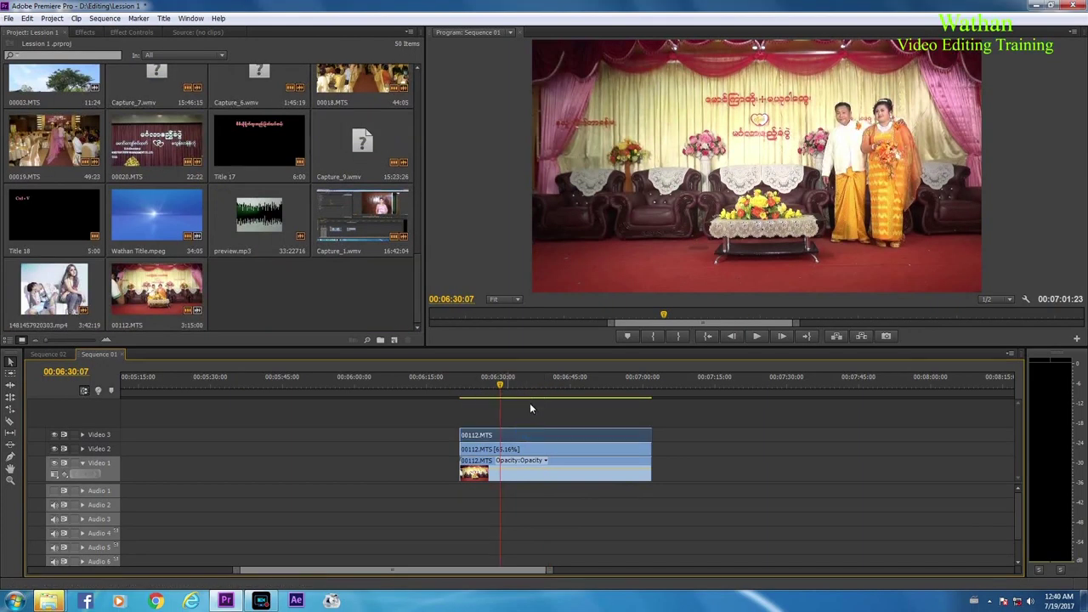
click(115, 436)
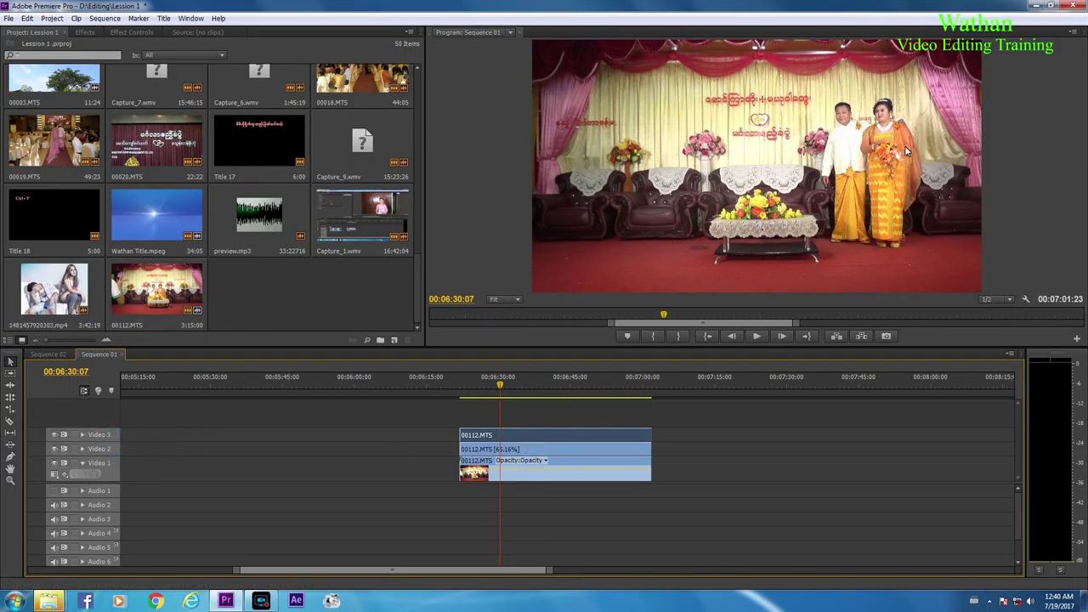
click(85, 32)
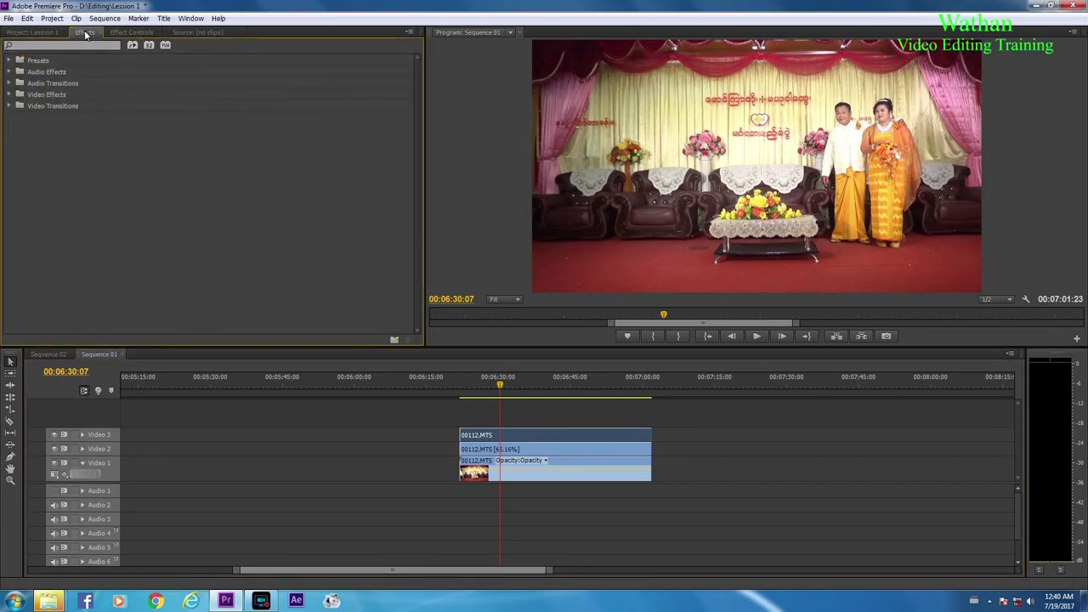
click(10, 94)
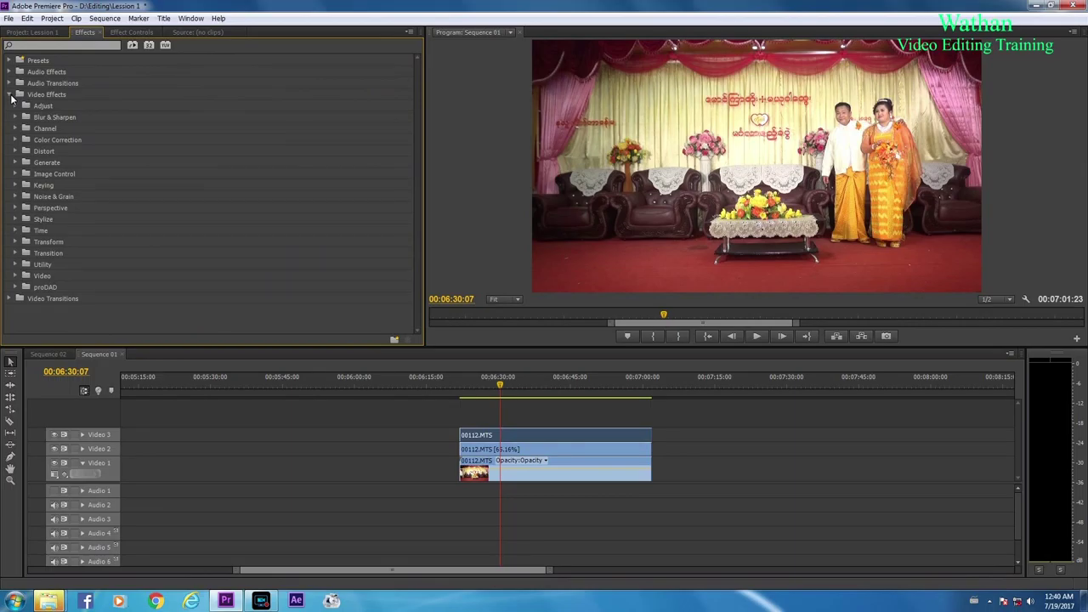
click(34, 242)
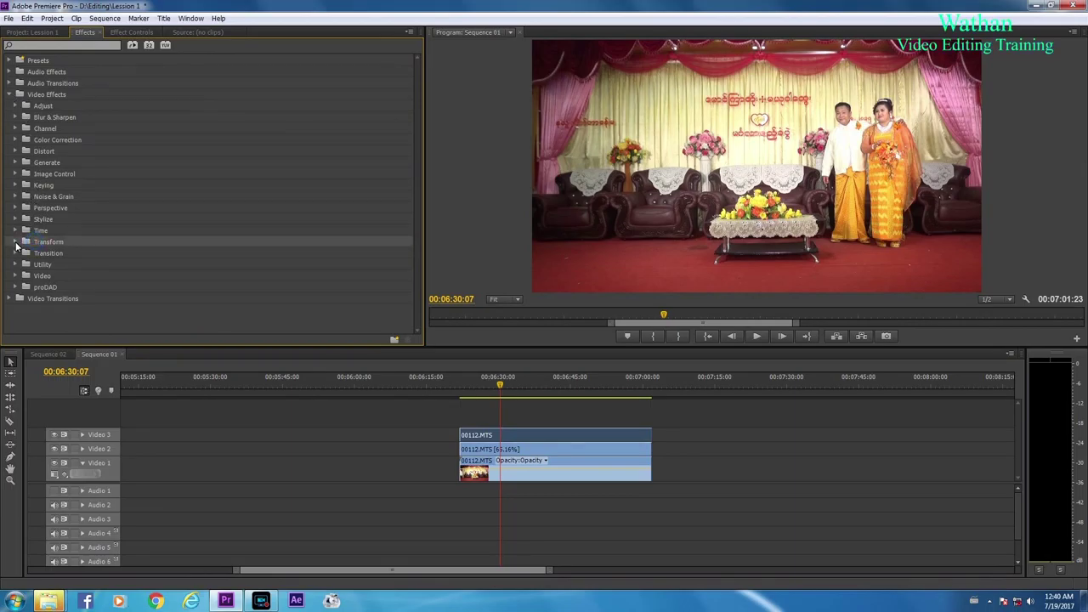
click(16, 242)
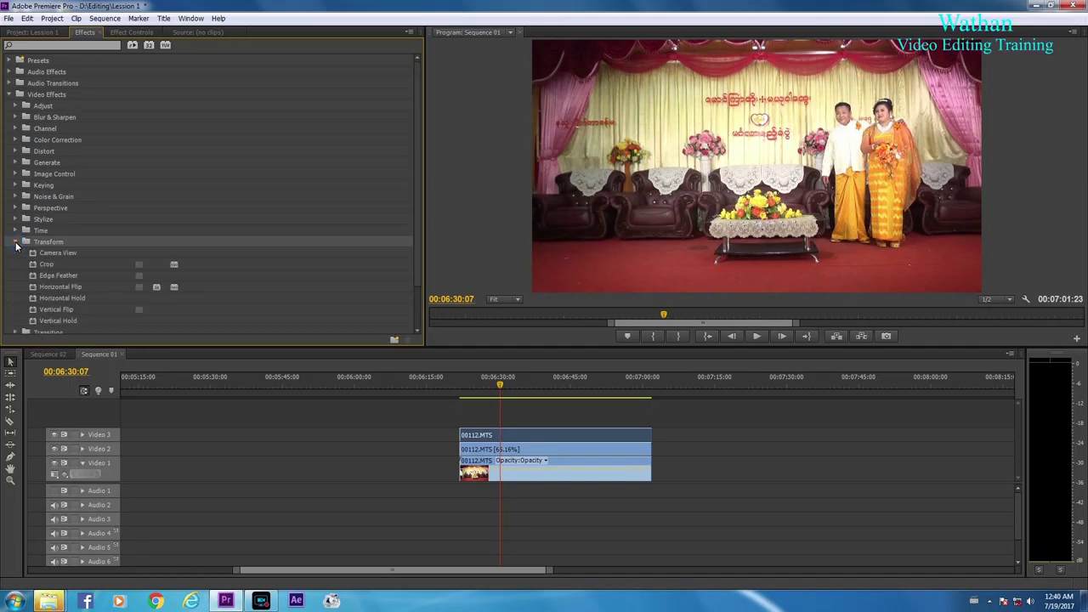
click(15, 243)
click(15, 254)
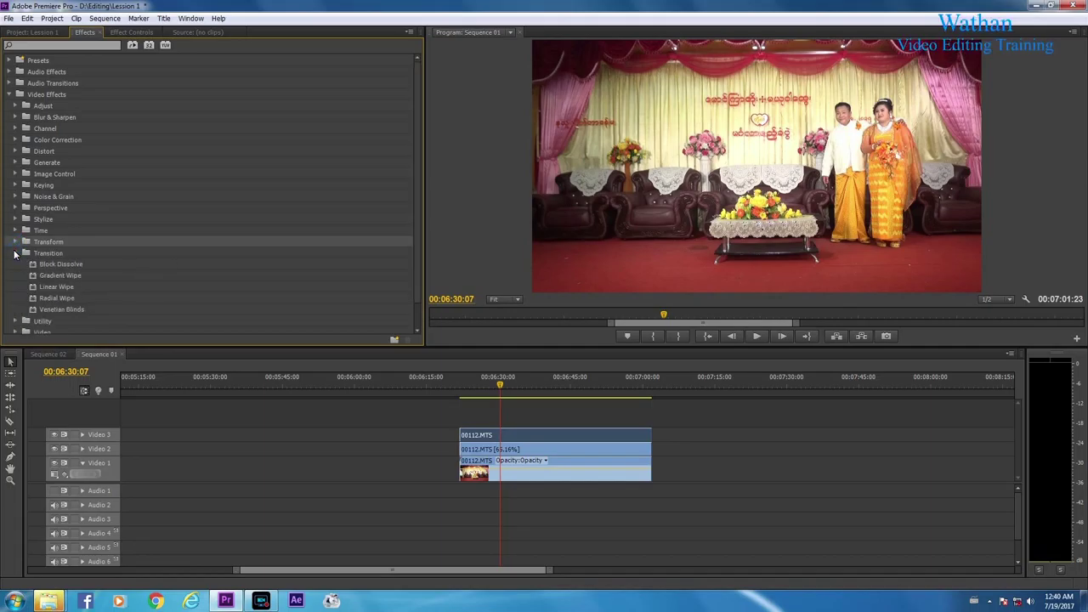
click(14, 254)
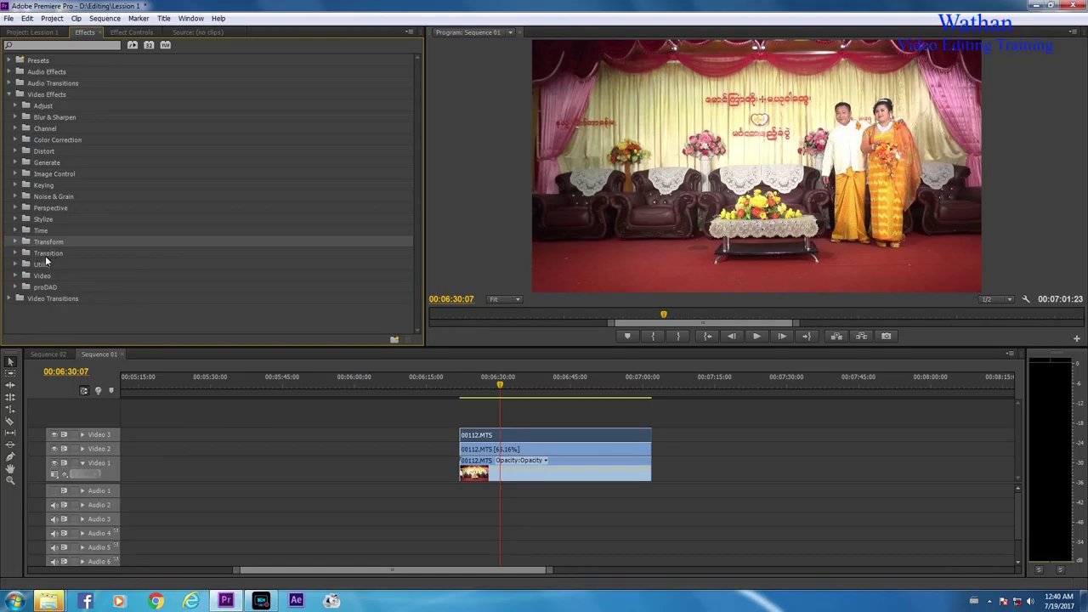
click(16, 255)
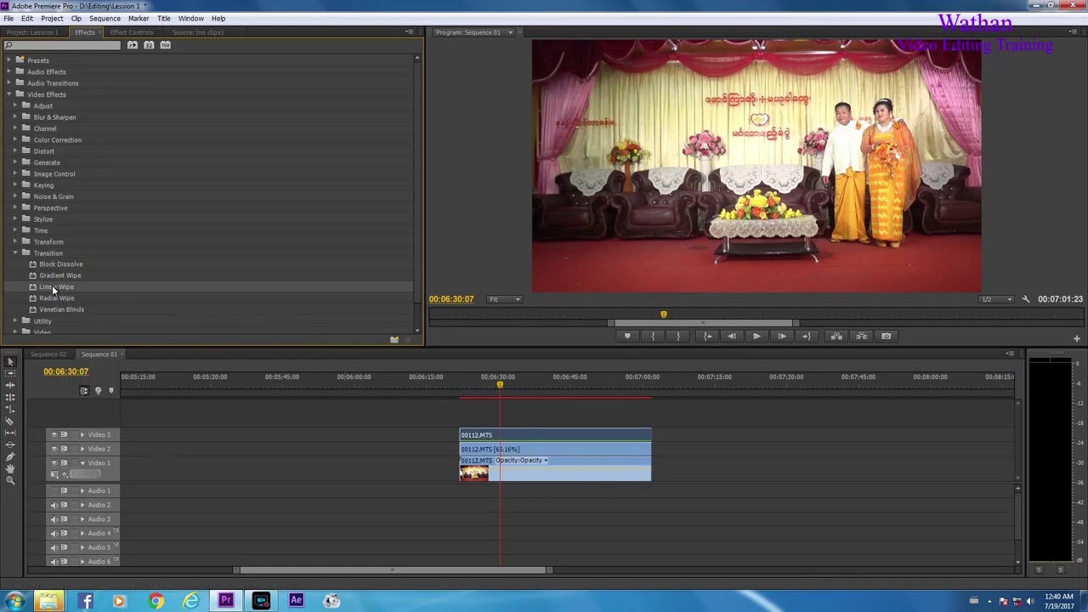
Set the Linear Wipe on the Video 3 piece to 60% Transition Completion and a Feather of 35
click(127, 32)
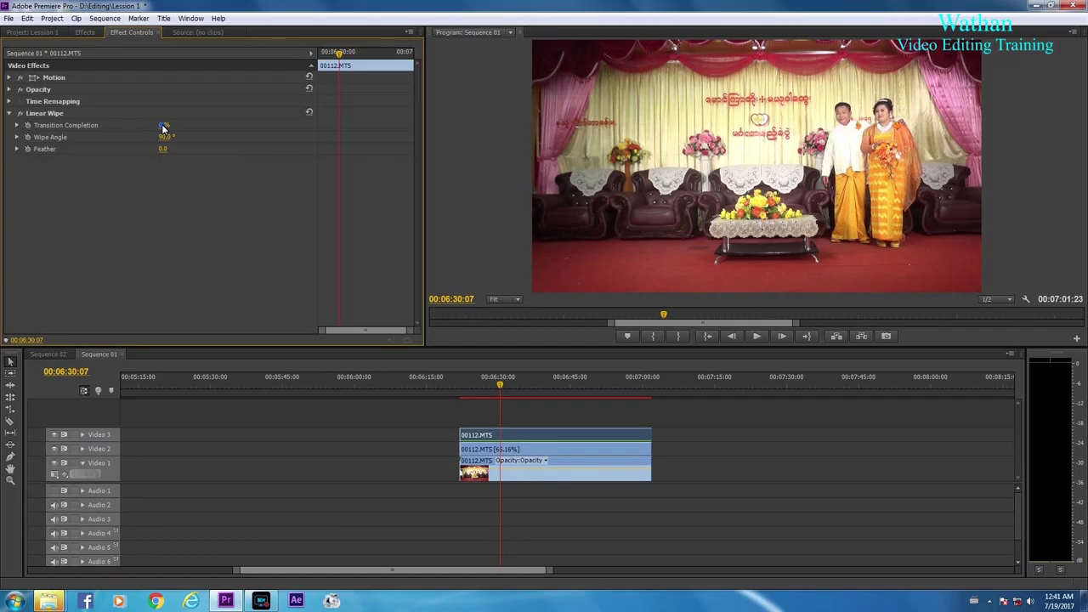
drag(165, 128, 223, 138)
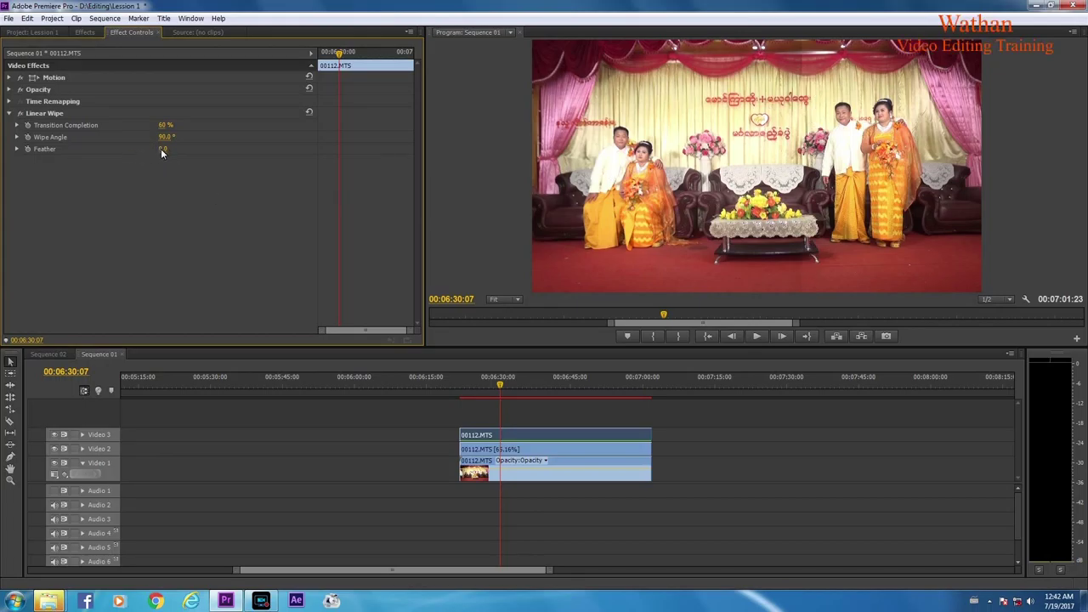
drag(182, 152, 194, 153)
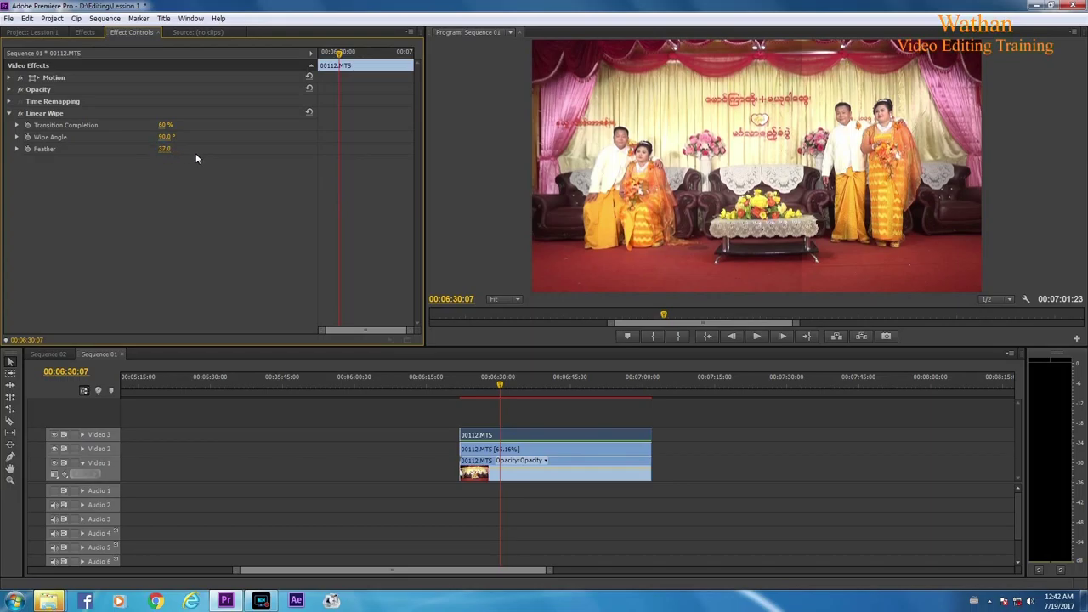
click(165, 148)
text(35)
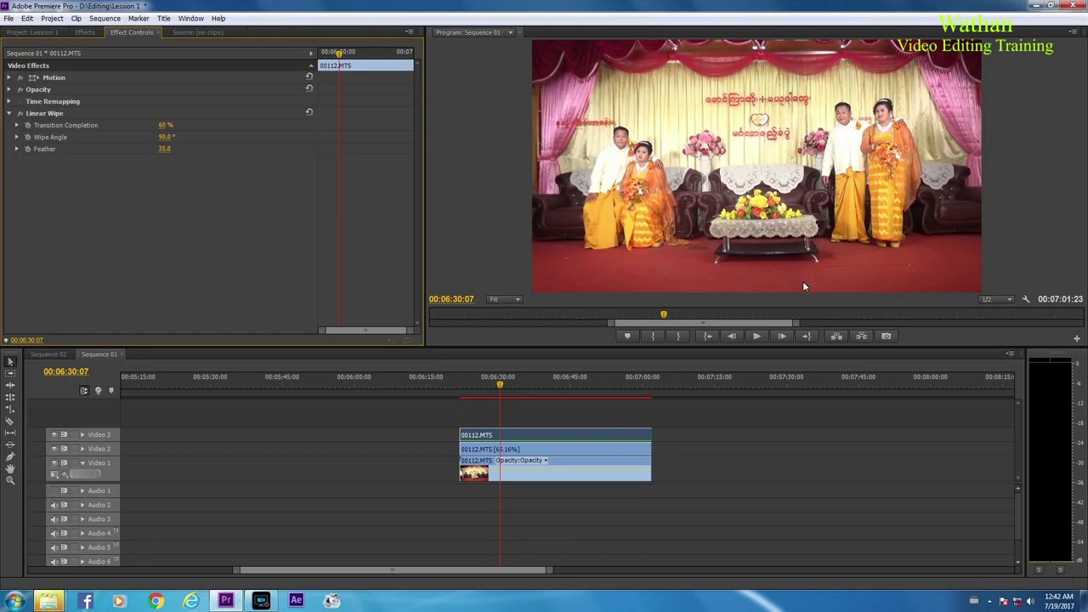
Temporarily hide the Video 2 track to examine the wiped edge of the Video 3 piece
click(524, 453)
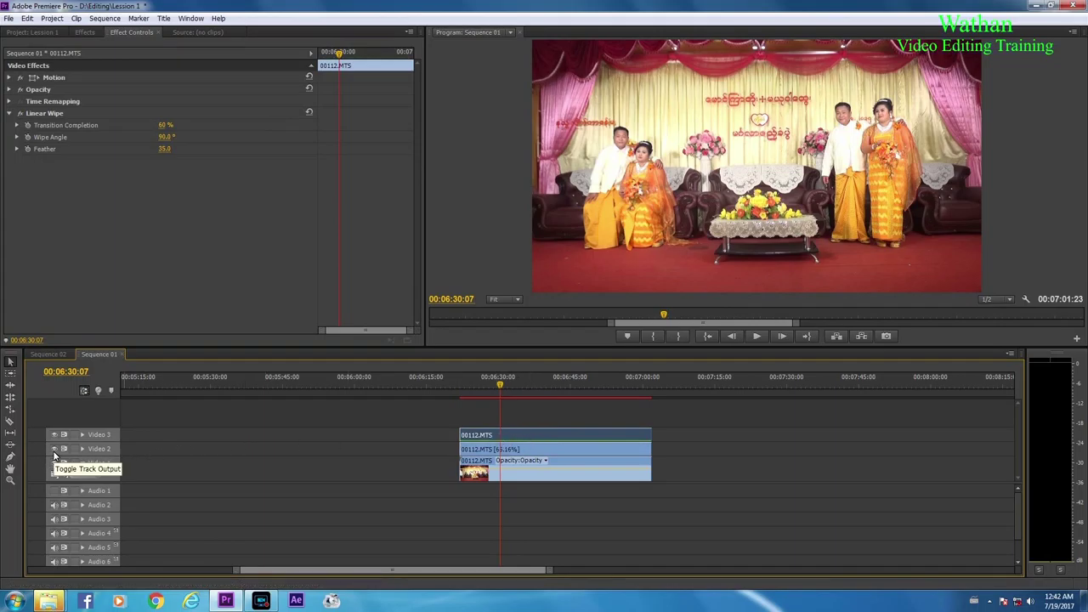
click(83, 463)
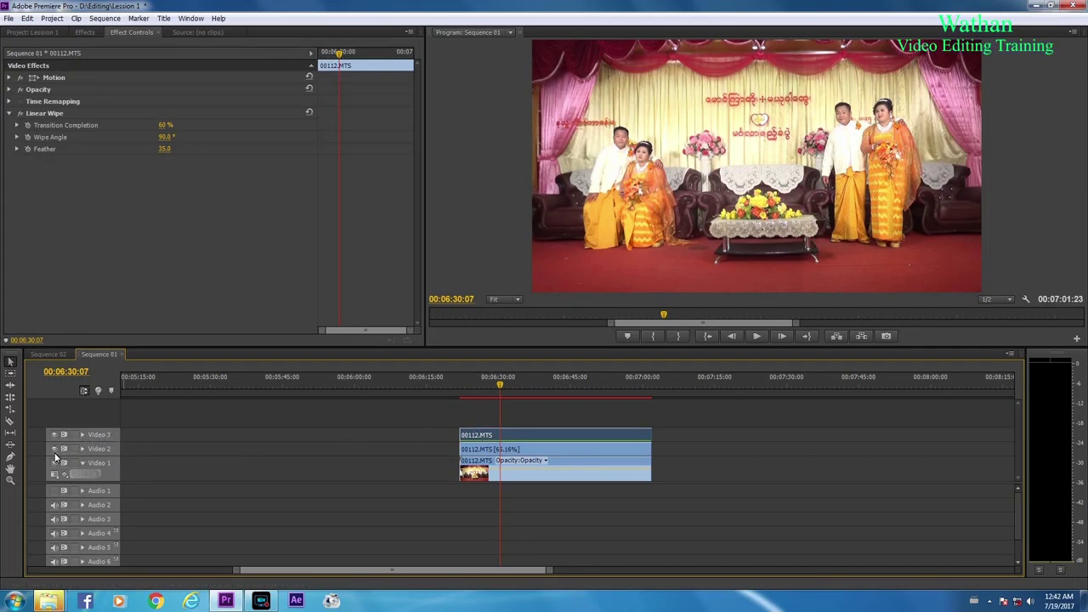
click(53, 448)
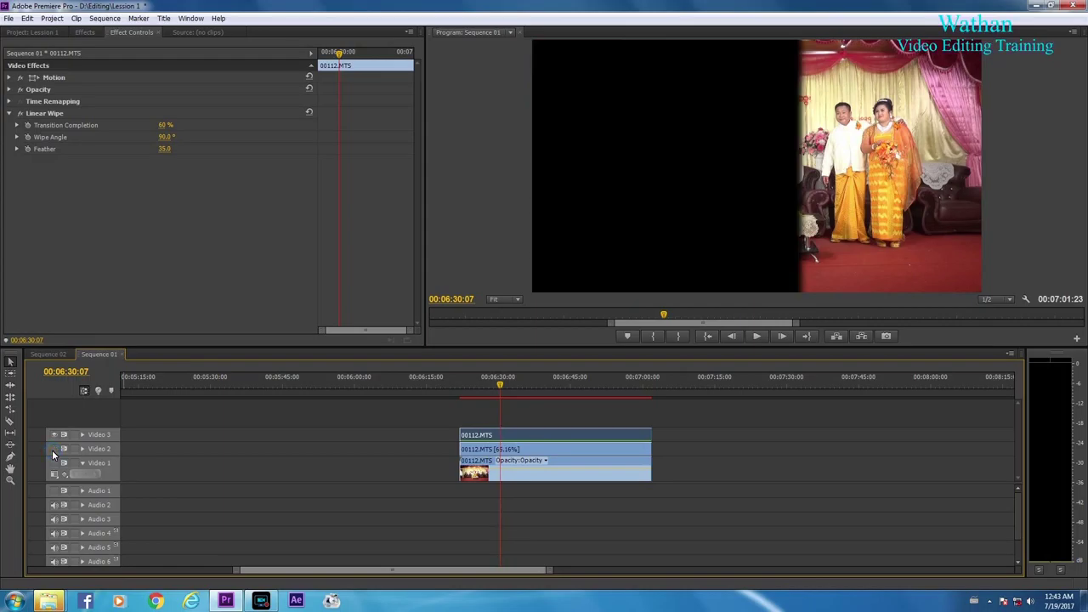
click(52, 449)
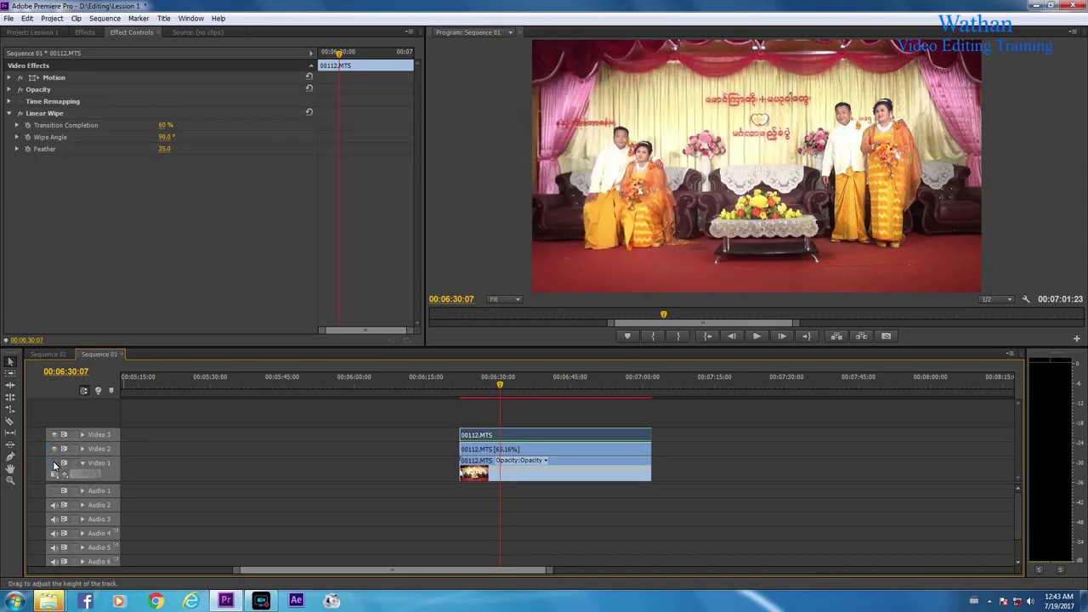
Apply the Linear Wipe video effect to the 00112.MTS piece on Video 2
click(541, 452)
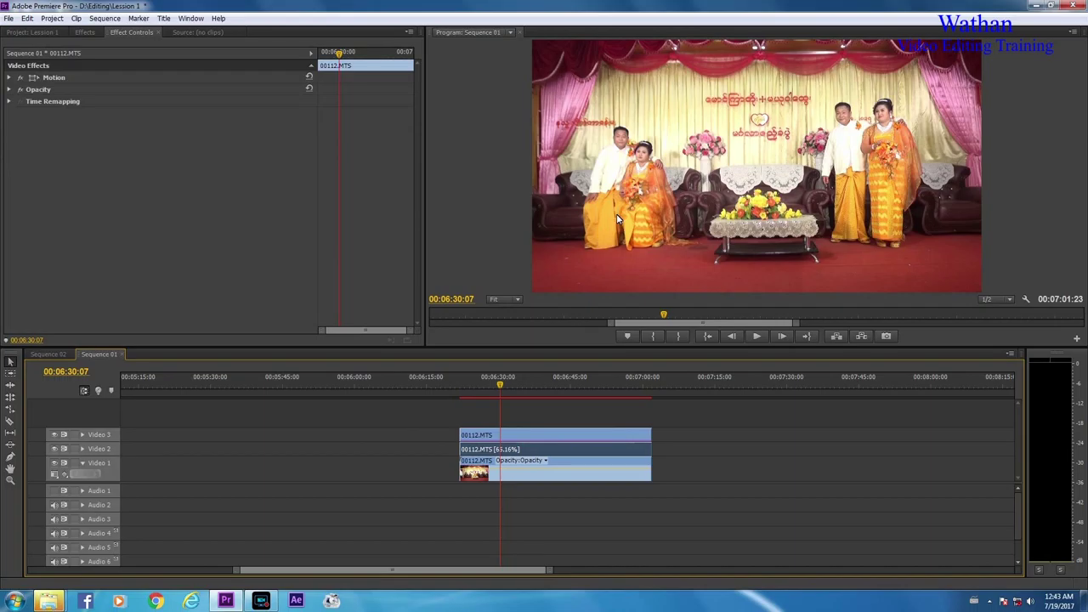
click(55, 449)
click(54, 449)
click(84, 31)
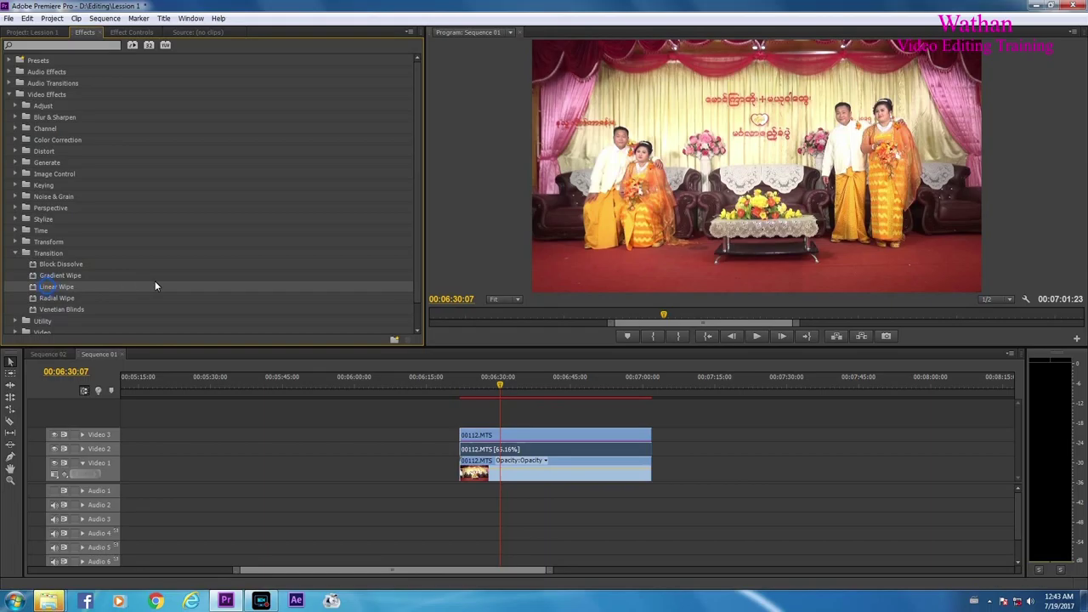
drag(449, 374, 513, 459)
Set the Wipe Angle of the Video 2 piece's Linear Wipe to -90°, keeping Transition Completion at 0%
click(130, 32)
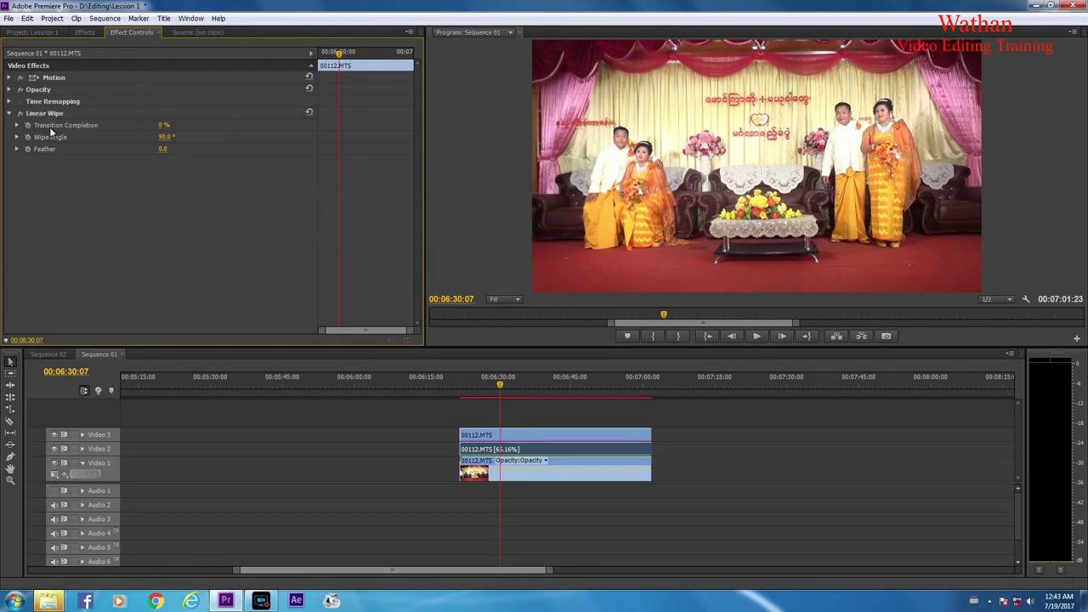
mouse_move(163, 127)
mouse_down()
mouse_move(182, 125)
mouse_move(173, 127)
mouse_up()
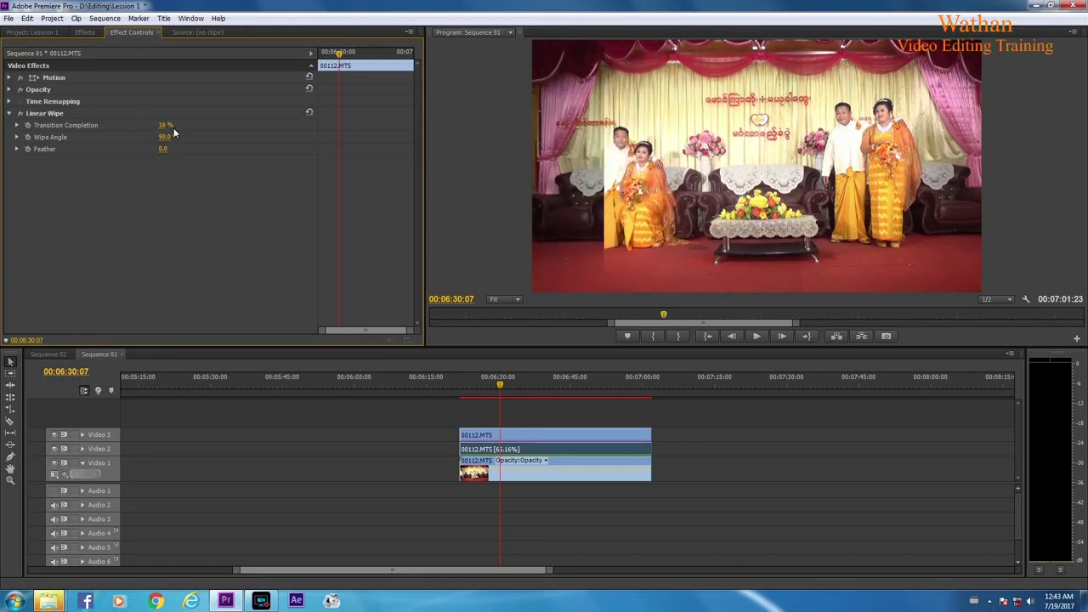
drag(173, 128, 144, 124)
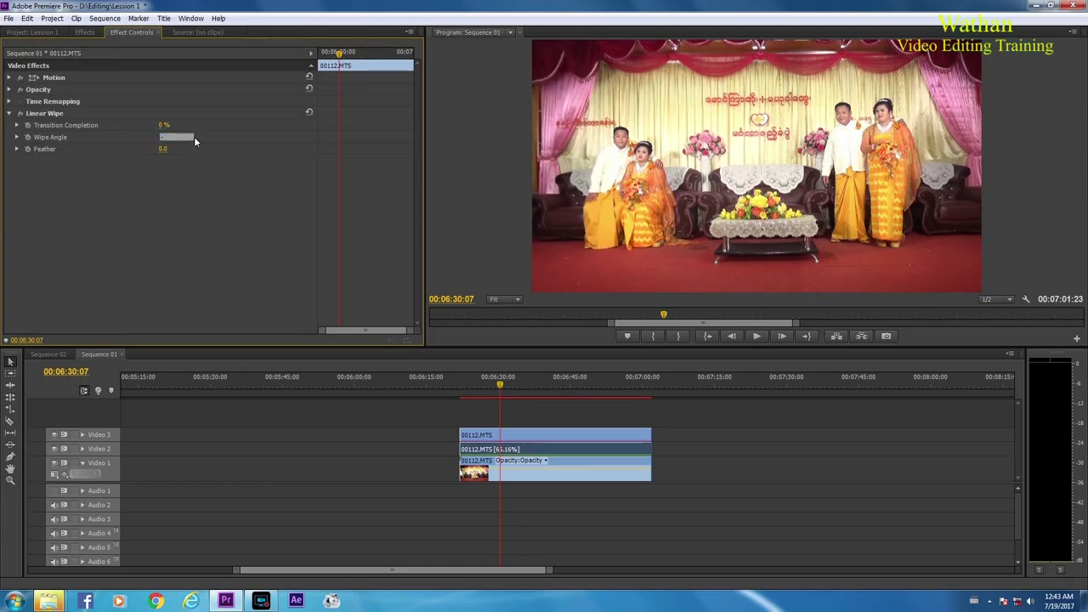
click(194, 136)
text(-90)
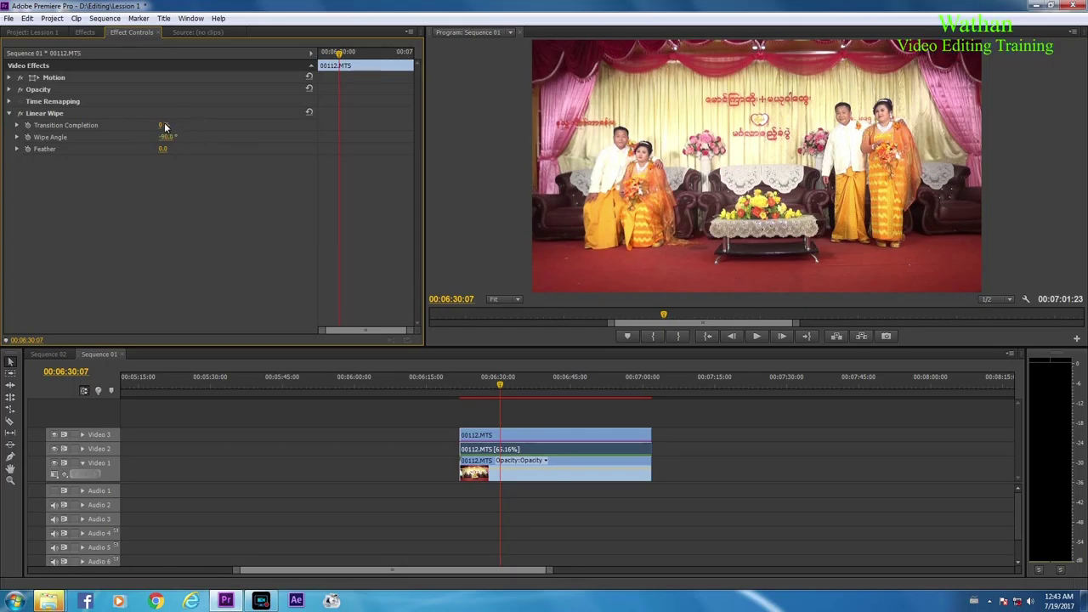
Set the Video 2 piece's Linear Wipe to 64% Transition Completion and feather its edge
drag(164, 125, 209, 131)
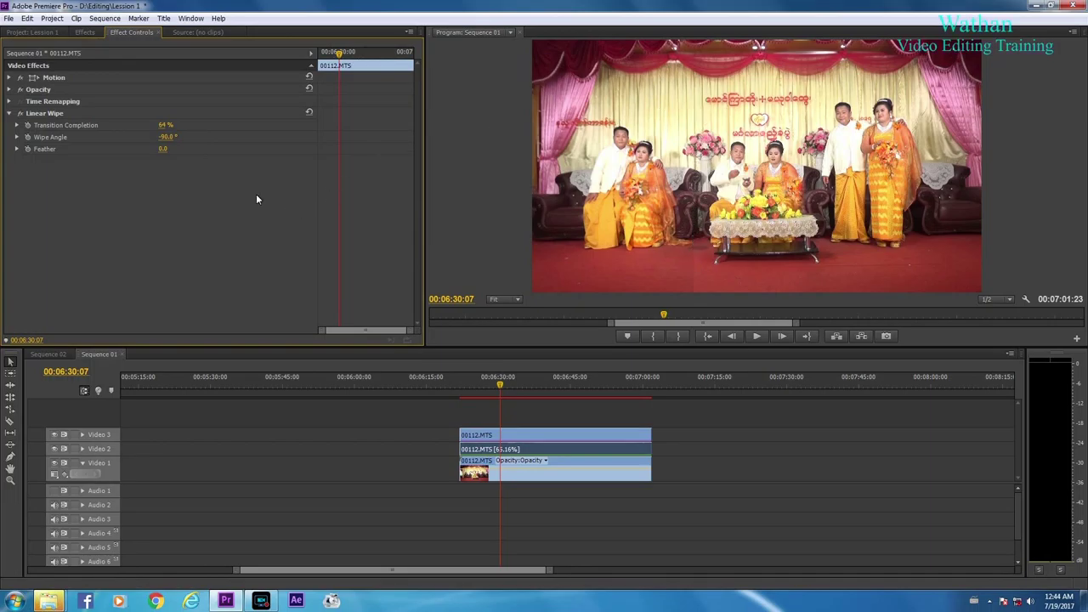
click(165, 150)
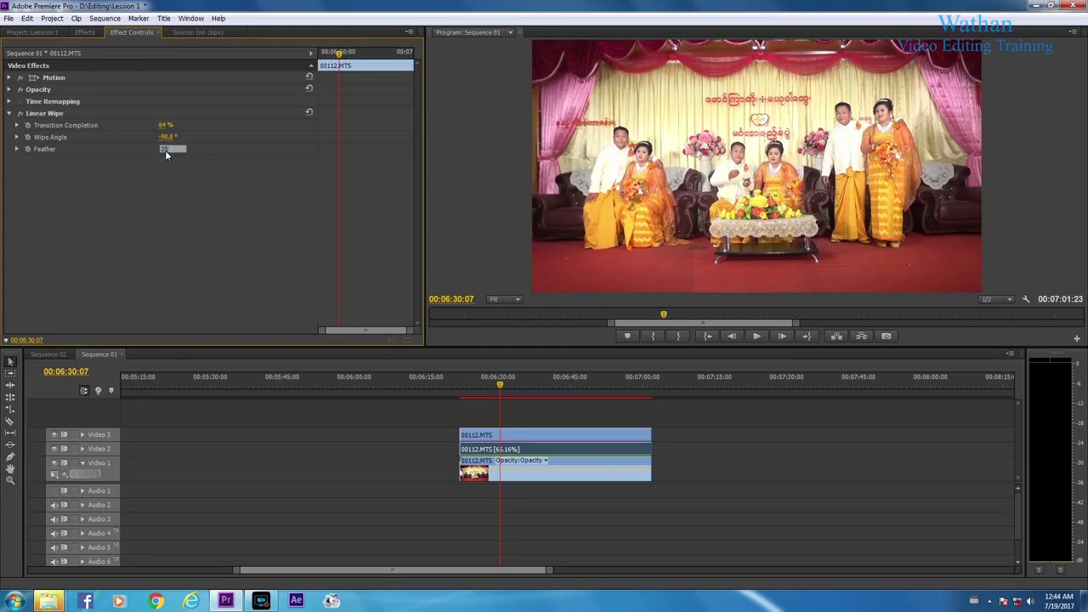
key(Return)
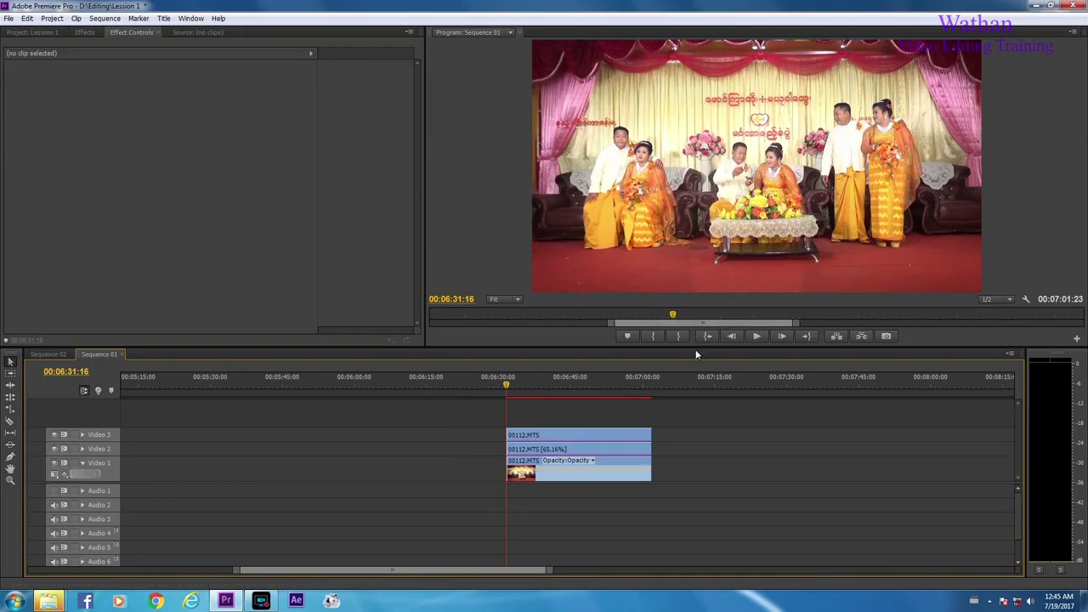
Play back the combined three-position shot from 00:06:31:16 to check the blend
key(space)
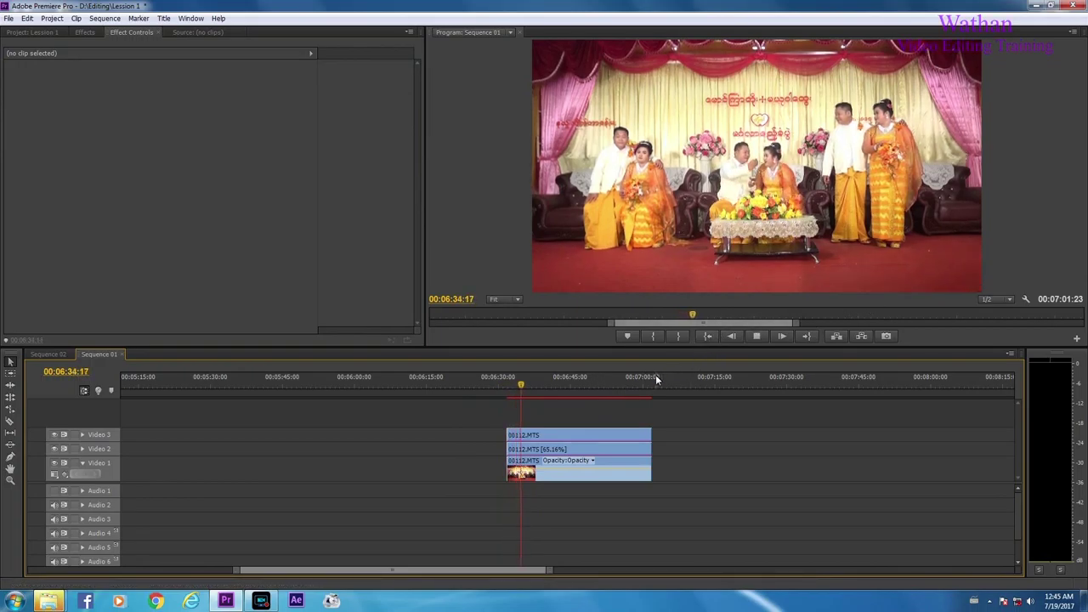
key(space)
click(593, 391)
Set the work area of Sequence 01 to span the stacked clips, from 00:06:31:16 to 00:07:01:23
key(Up)
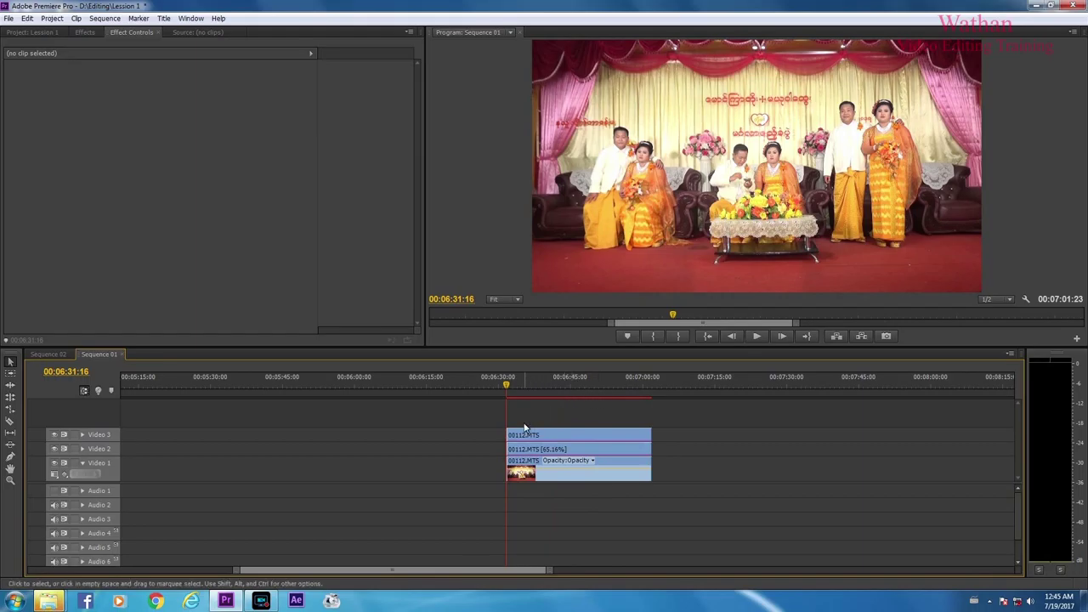
key(alt+bracketleft)
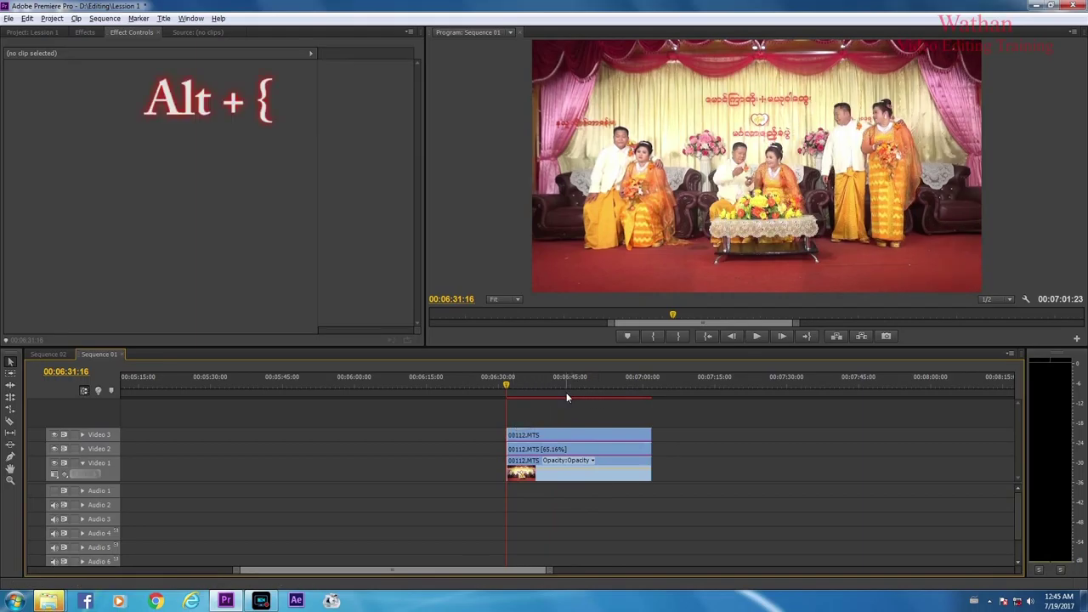
key(alt+bracketleft)
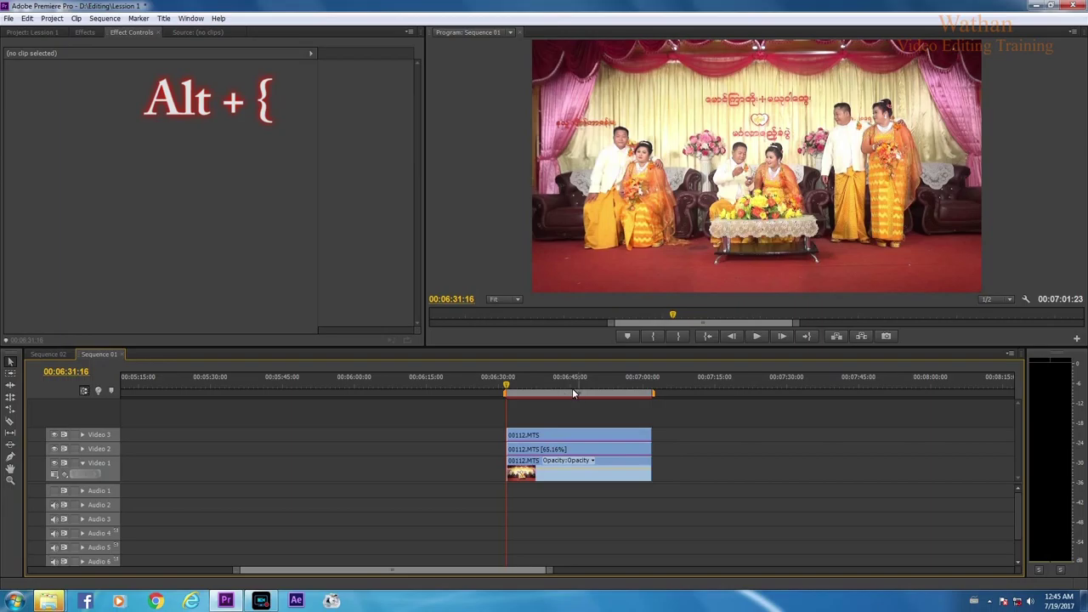
click(644, 379)
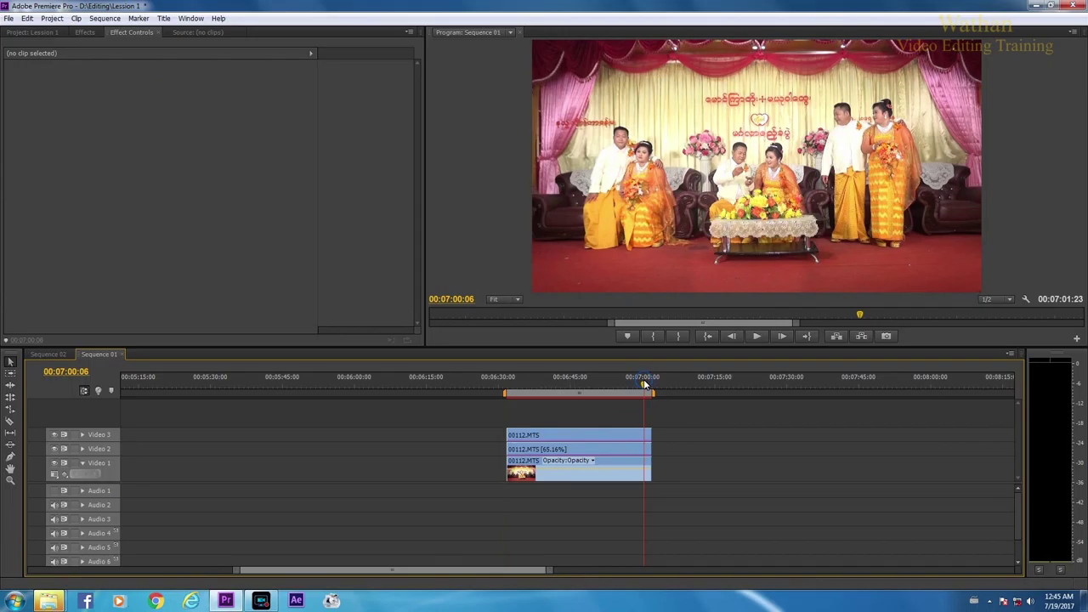
key(End)
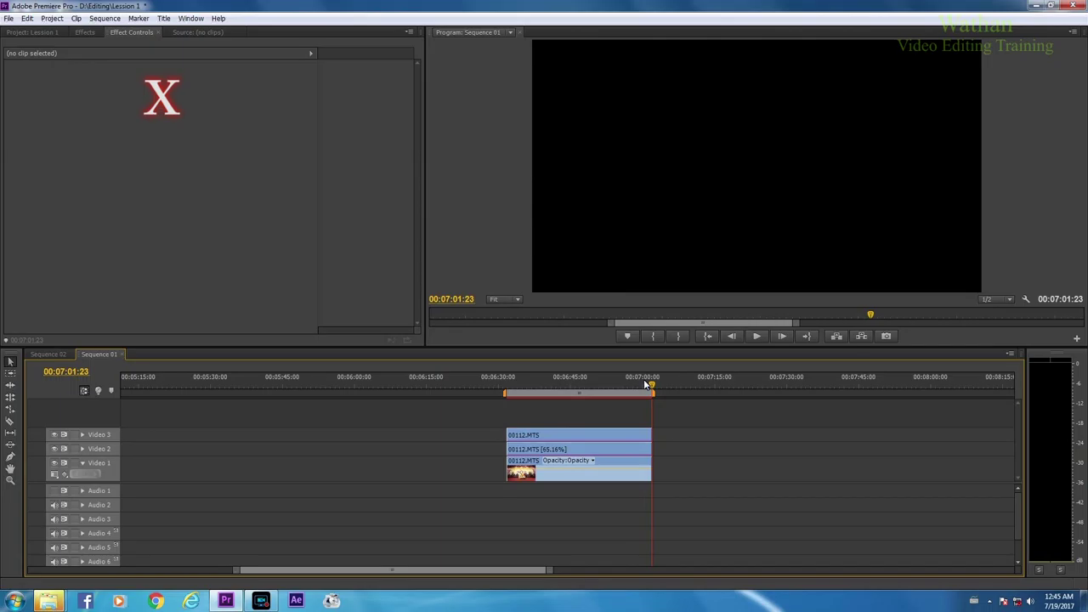
Render the effects in the work area and review the rendered three-position shot, including the frame at 00:06:42:01
click(598, 379)
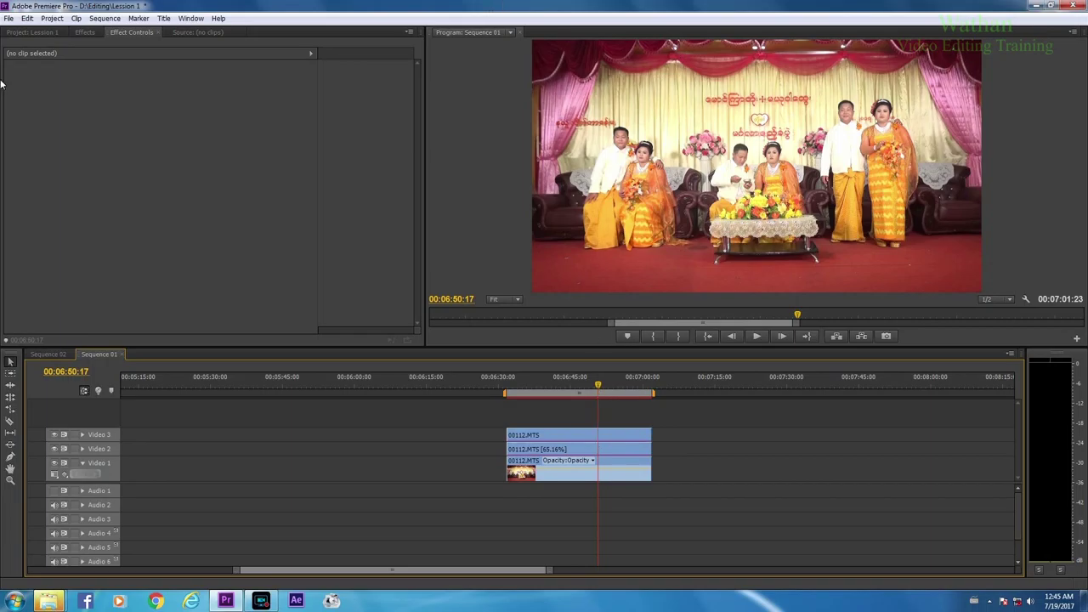
click(105, 17)
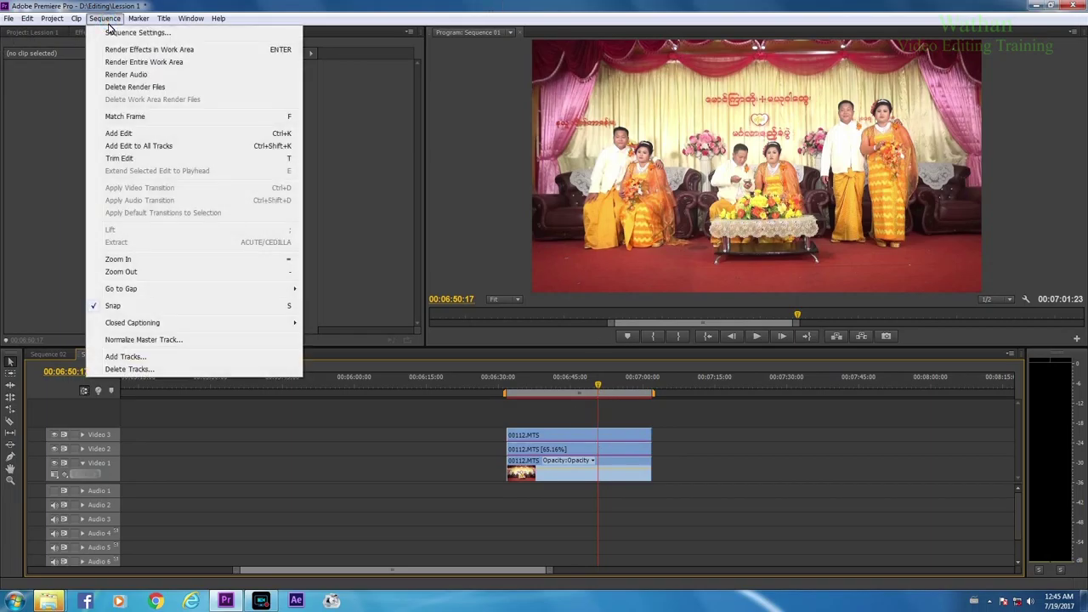
click(181, 51)
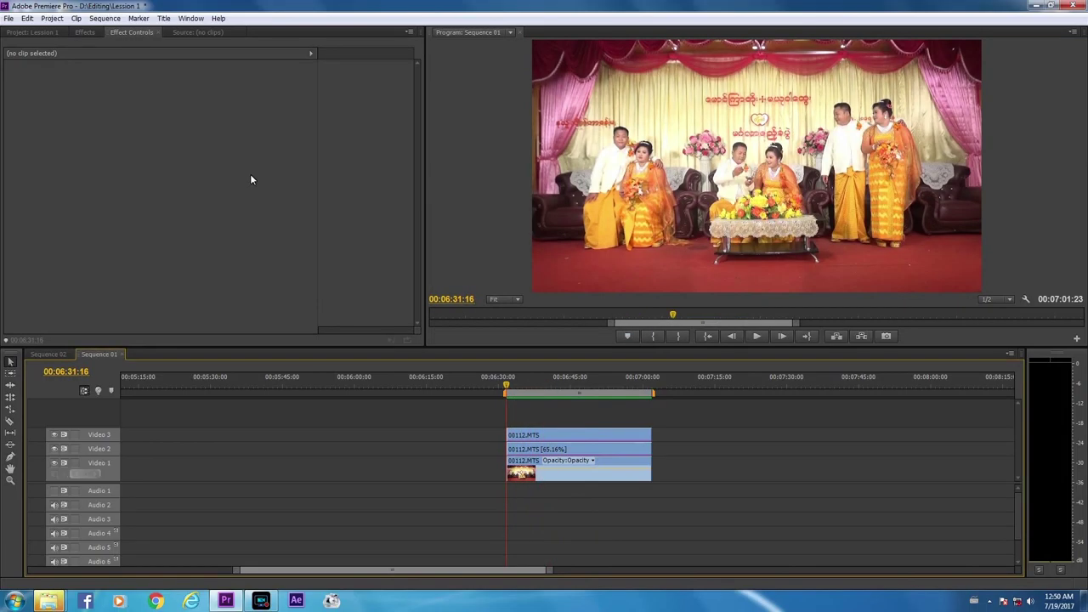
key(space)
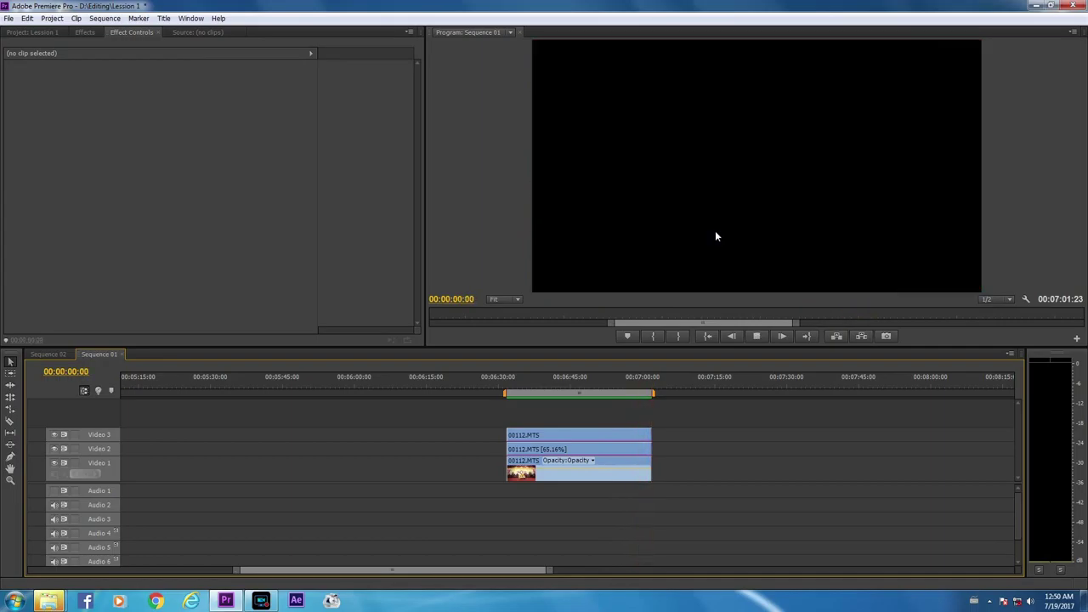
click(474, 388)
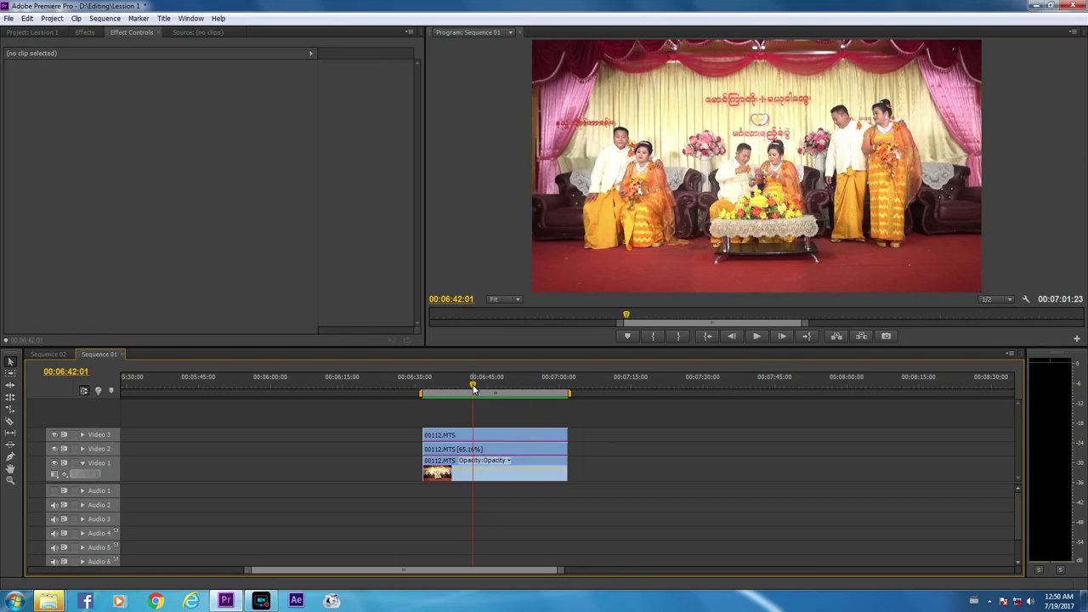